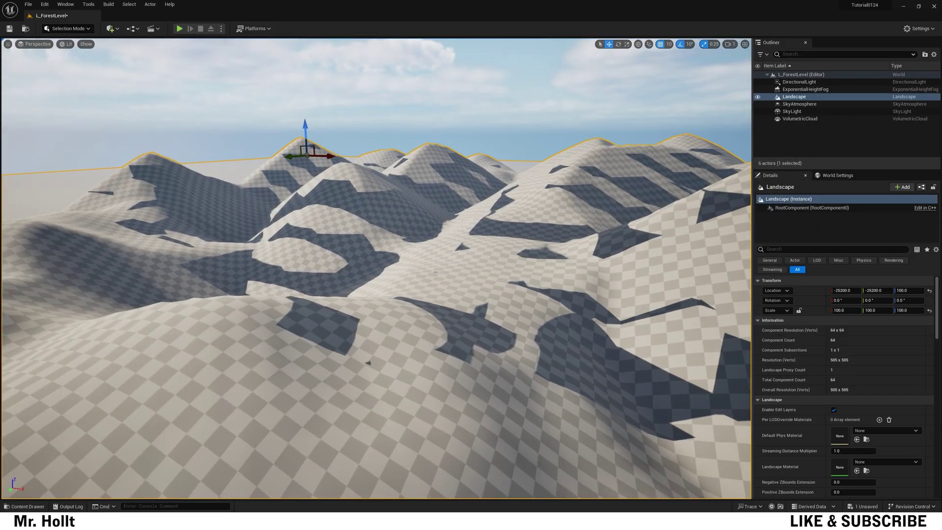
key("s")
right_click_drag(375, 268, 376, 240)
key("w")
mouse_move(535, 341)
right_mouse_down()
mouse_move(513, 326)
mouse_move(535, 341)
right_mouse_up()
key("w")
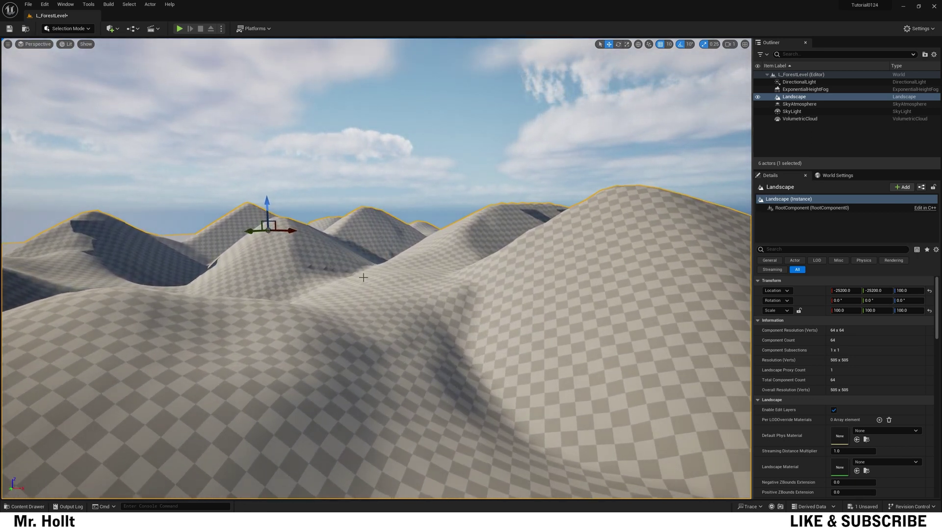
- Browse to the project's root Content folder
key("ctrl+space")
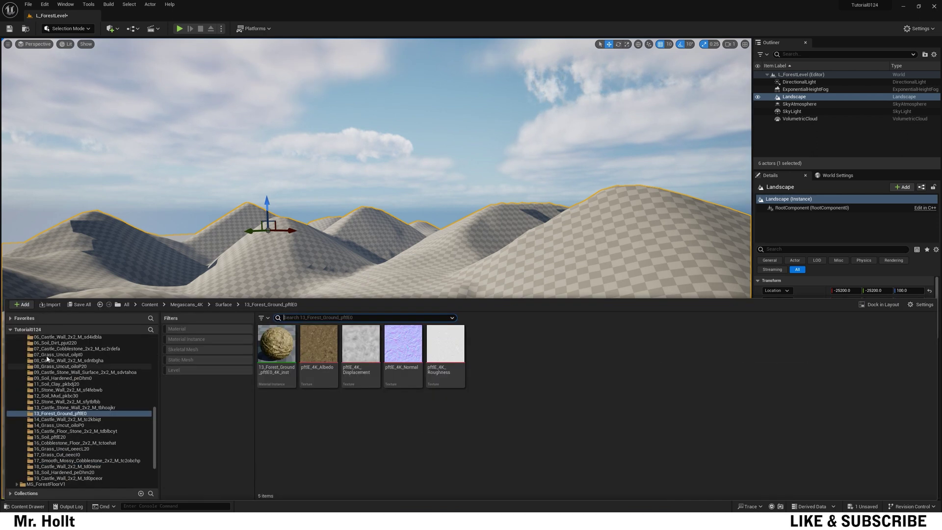
scroll(48, 359, "up", 10)
left_click(29, 338)
left_click(63, 346)
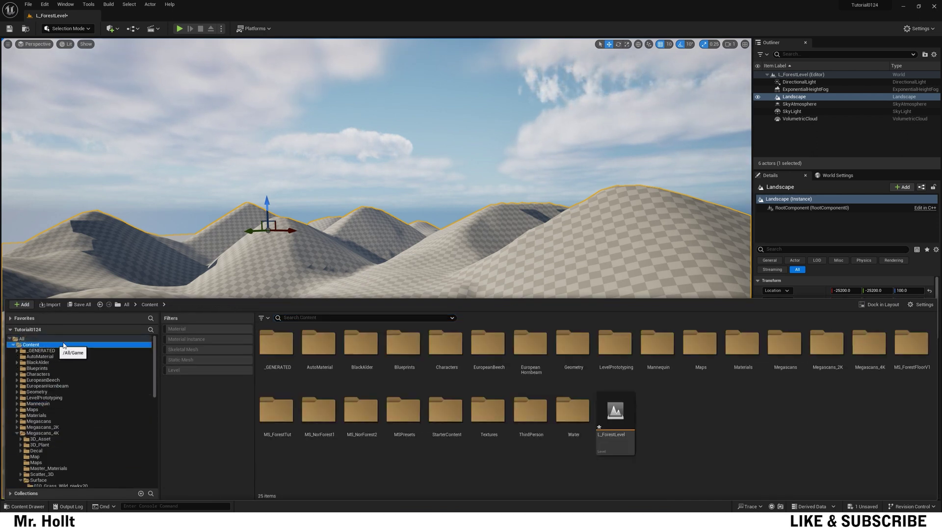
left_click(399, 259)
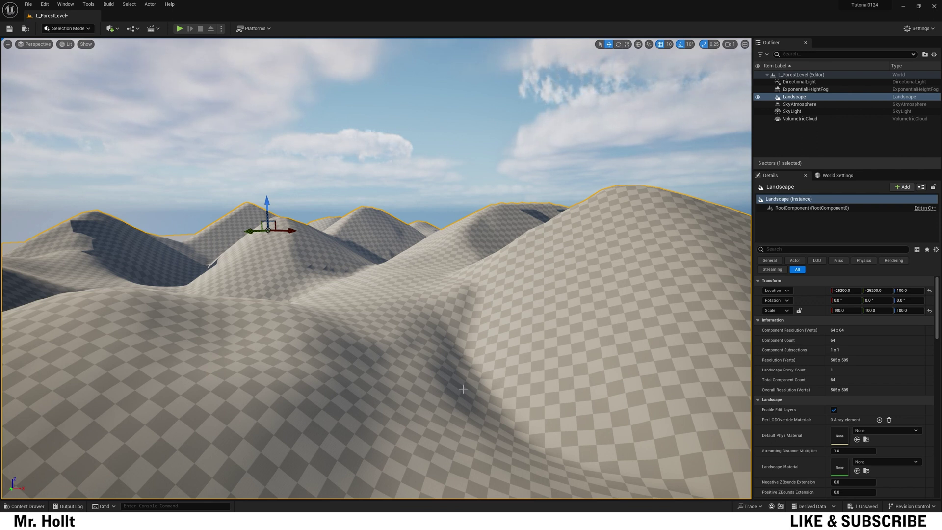
- Create a new material named LandsacpeMaterial in the Content folder
key("ctrl+space")
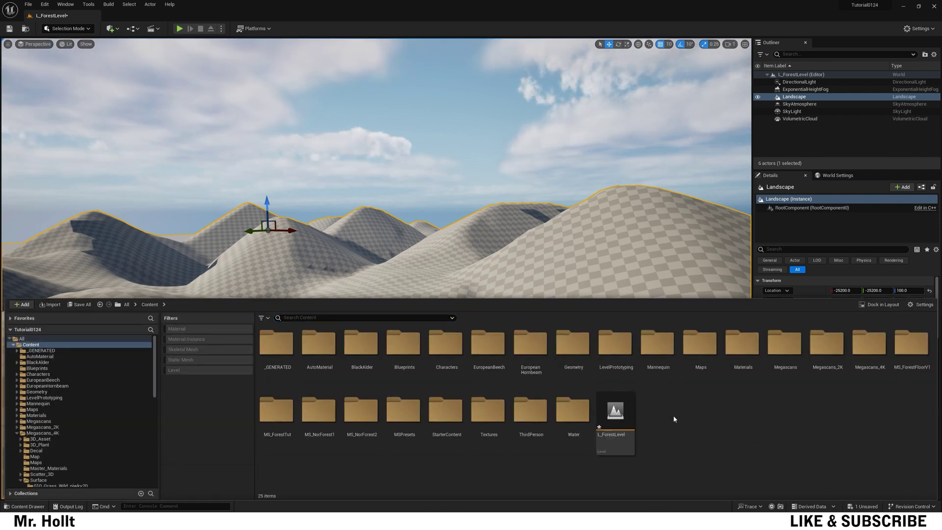
right_click(673, 415)
left_click(689, 246)
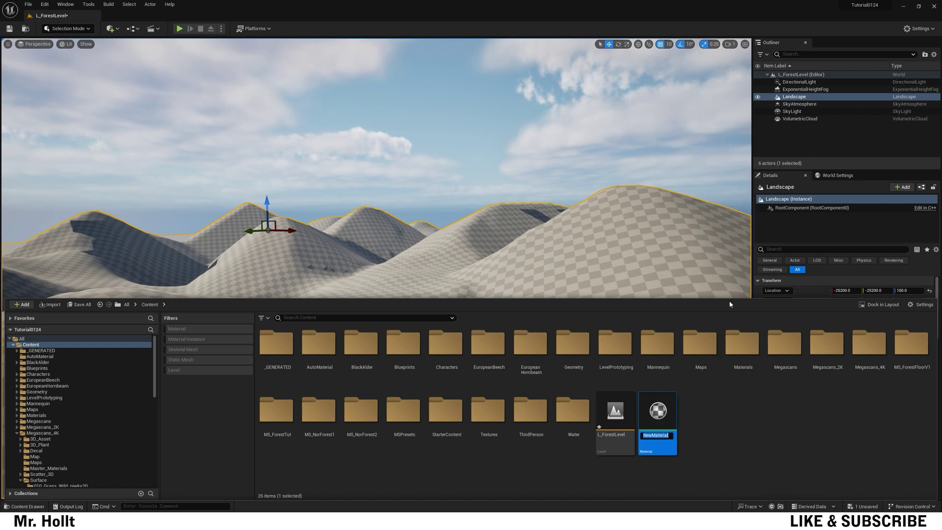
type("Mandsc")
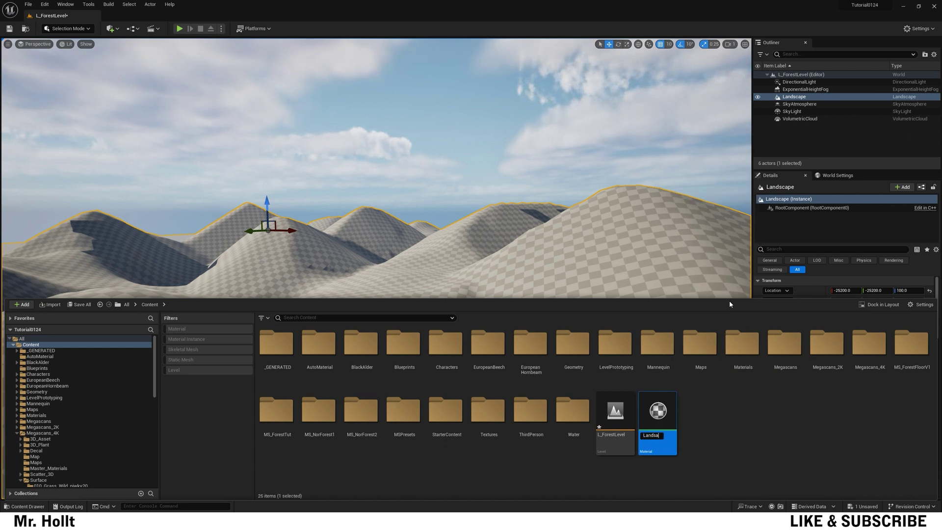
type("ape")
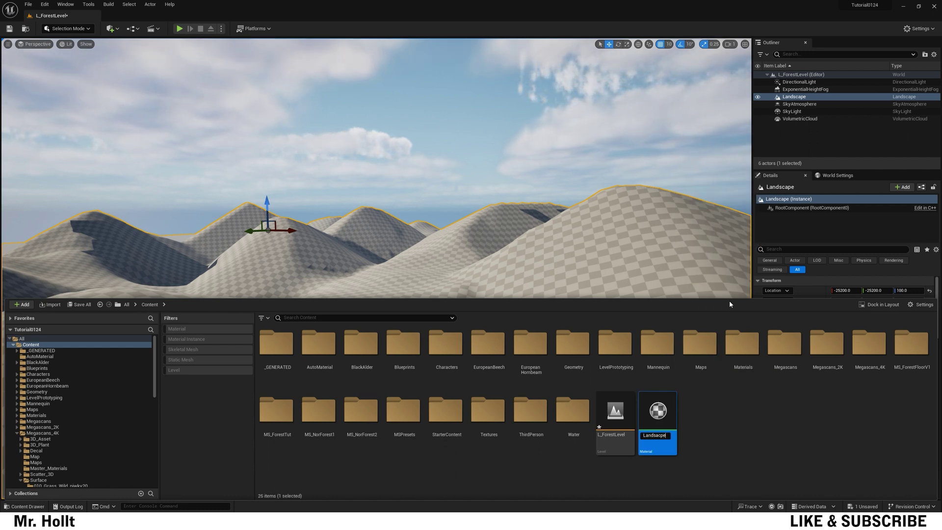
type("Material")
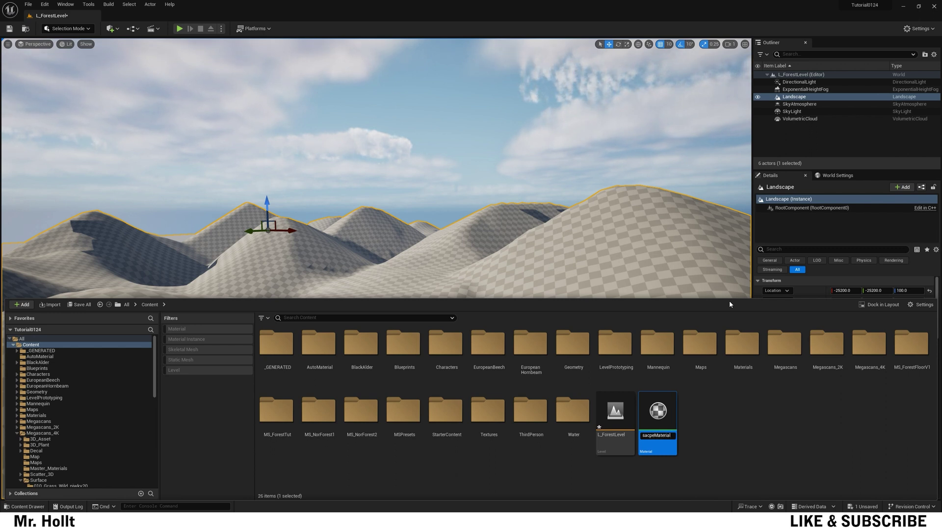
key("Return")
- Open LandsacpeMaterial for editing and make room in the graph beside its output node
double_click(657, 415)
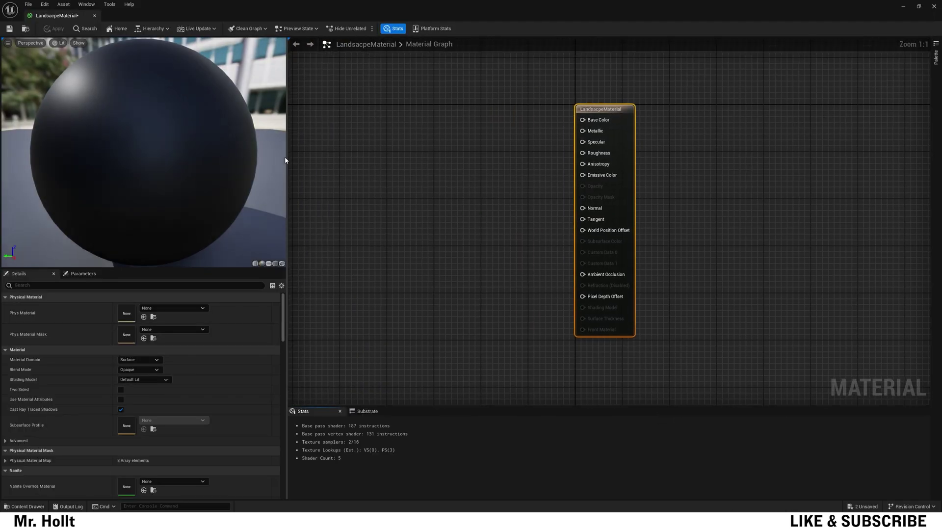
right_click_drag(385, 155, 544, 165)
scroll(545, 165, "down", 3)
right_click_drag(506, 213, 595, 186)
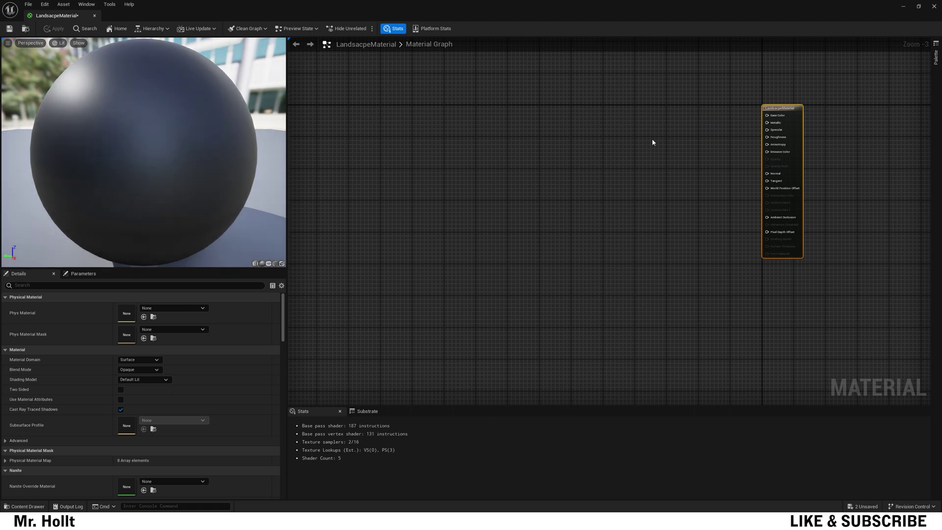
- Browse the project assets to the Surfaces folder inside Megascans
key("ctrl+space")
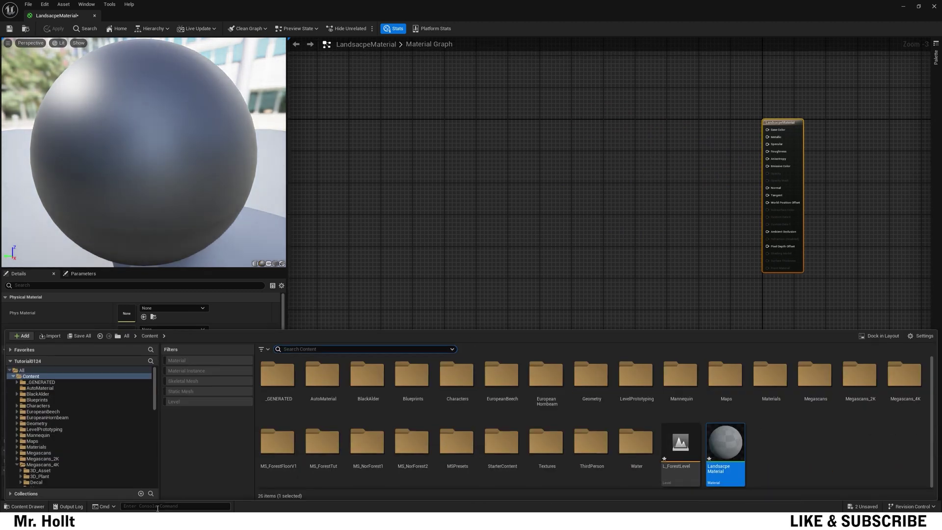
left_click(37, 447)
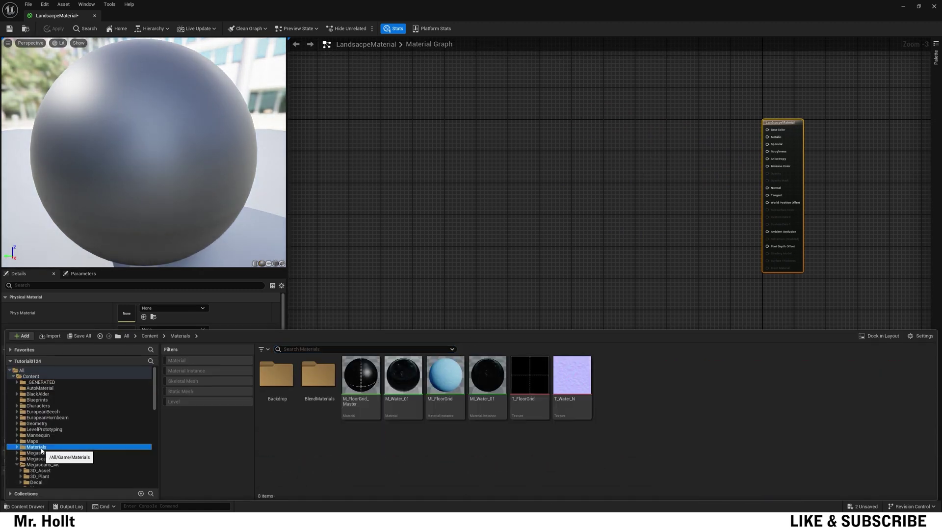
left_click(40, 453)
double_click(363, 387)
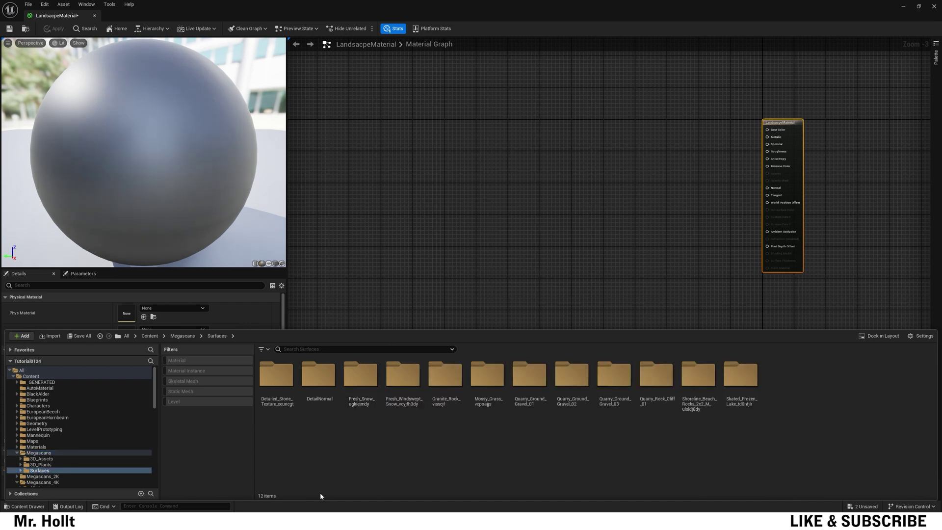
- Look through the Megascans surface folders for rock, grass, snow and gravel textures suited to the landscape
left_click(445, 383)
left_click(487, 383)
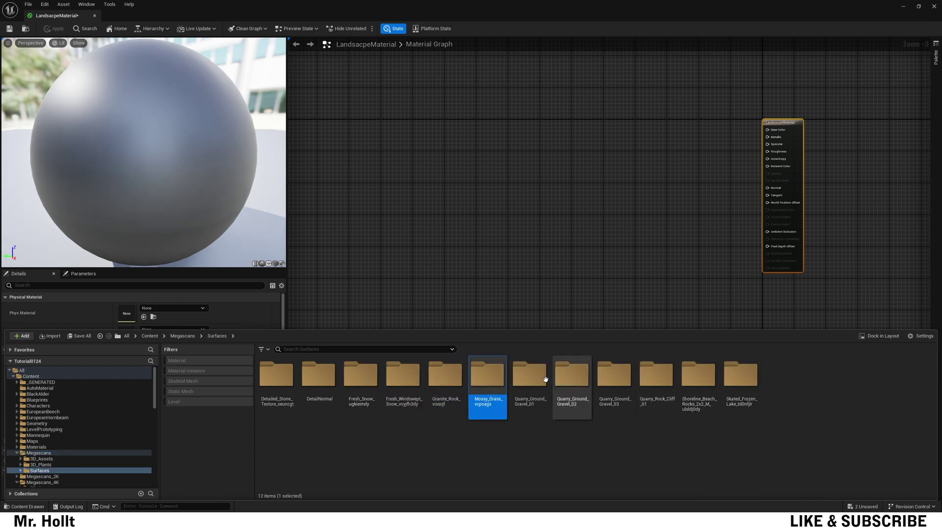
left_click(361, 377)
left_click(404, 378)
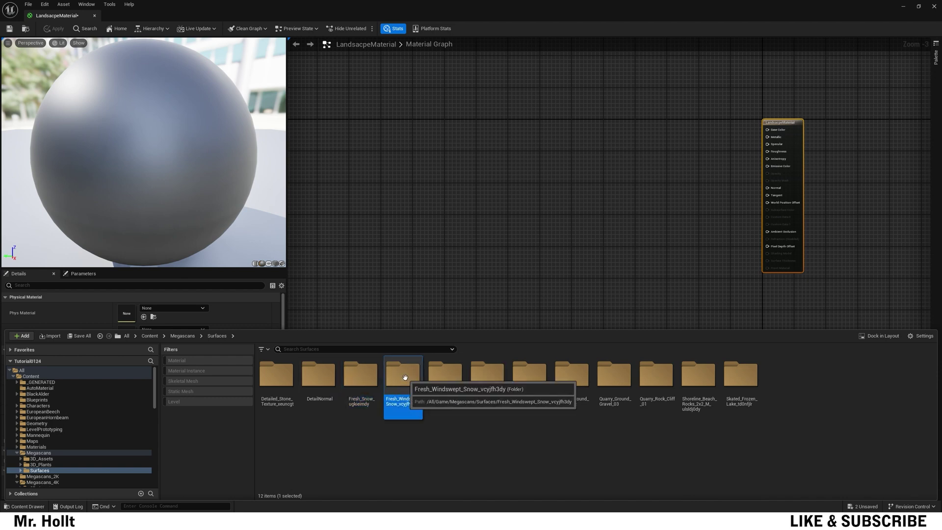
left_click(455, 376)
left_click(481, 379)
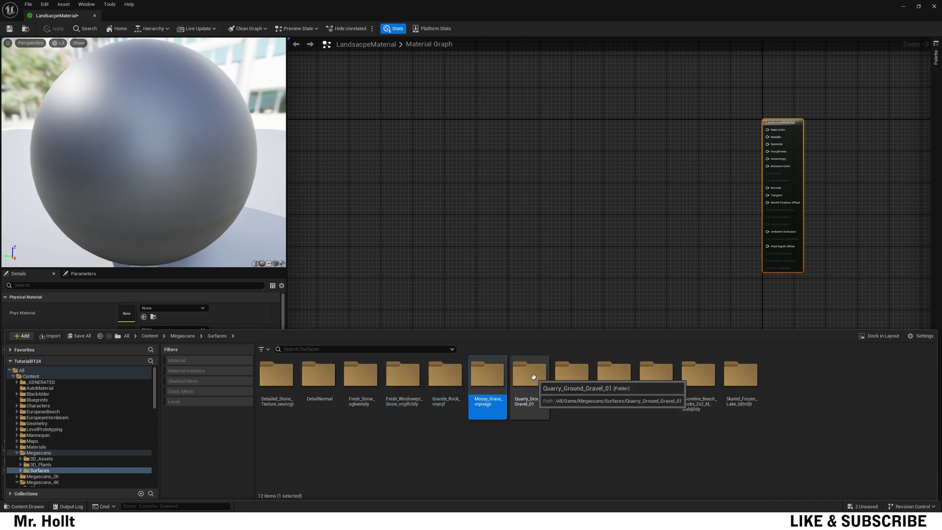
left_click(534, 376)
left_click(572, 375)
left_click(613, 375)
left_click(655, 375)
left_click(698, 375)
left_click(742, 378)
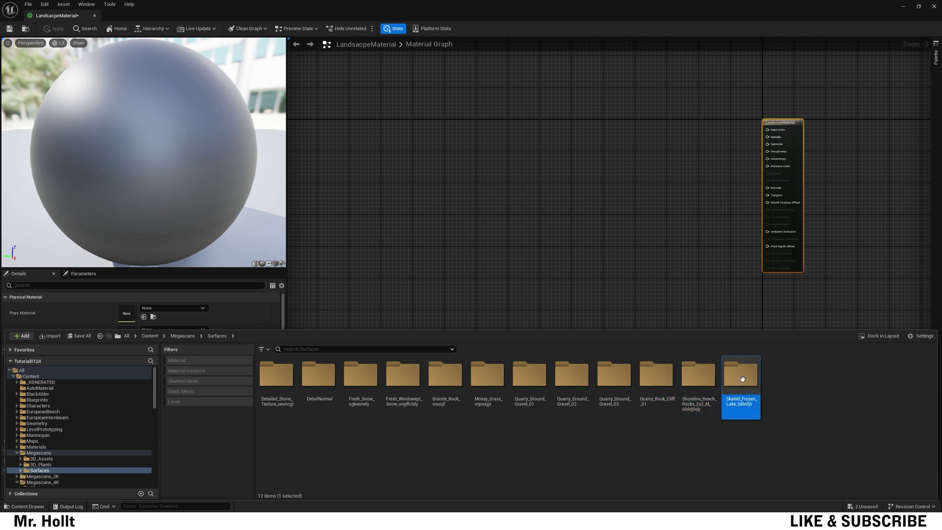
left_click(436, 434)
left_click(445, 380)
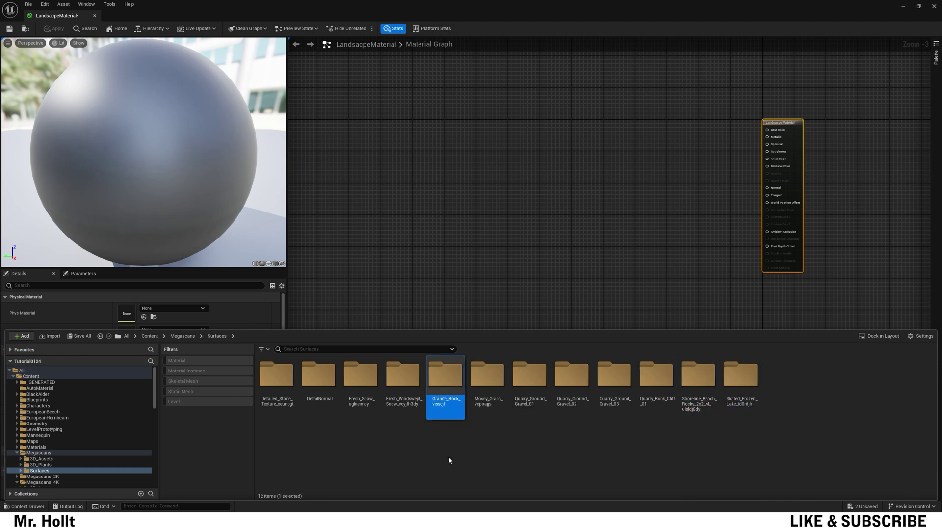
- Add the D, N and ORDp textures from the Granite_Rock surface folder to the material graph as texture samples
double_click(441, 390)
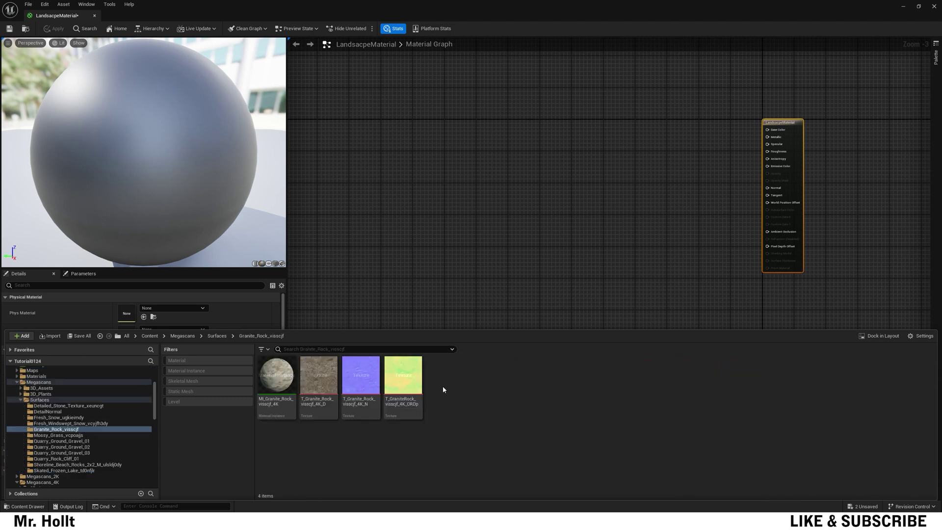
left_click(403, 375)
left_click(319, 375, "shift")
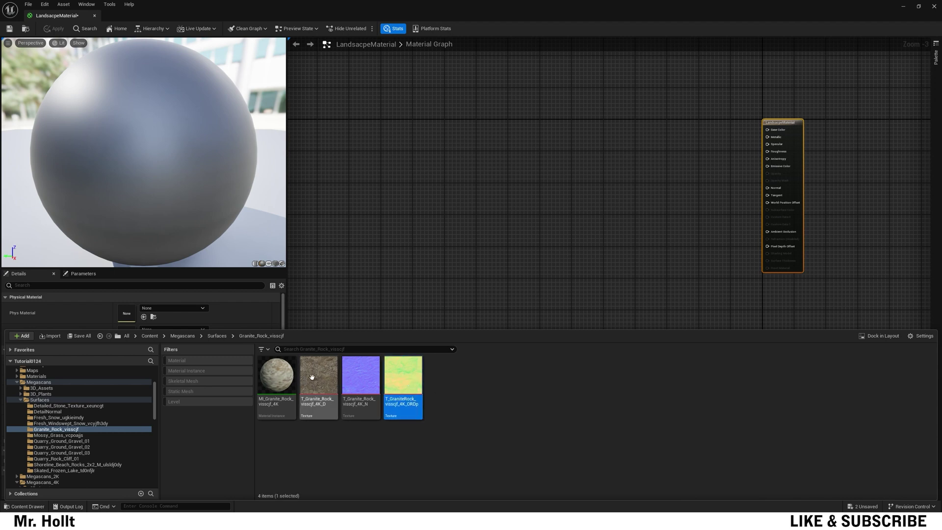
left_click_drag(319, 375, 463, 125)
- Add the D, N and ORDp textures from the Mossy_Grass surface folder to the graph below the granite rock samples
key("ctrl+space")
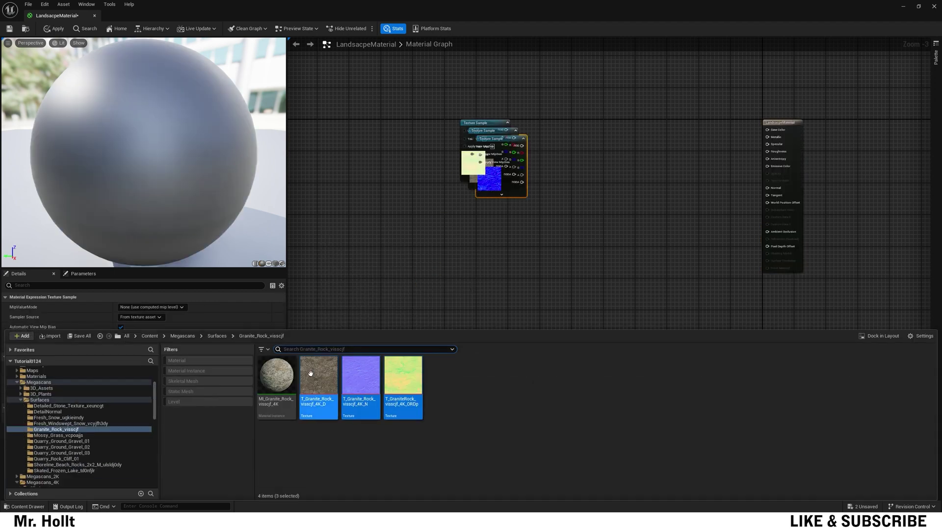
key("Up")
key("Up")
key("Up")
key("Up")
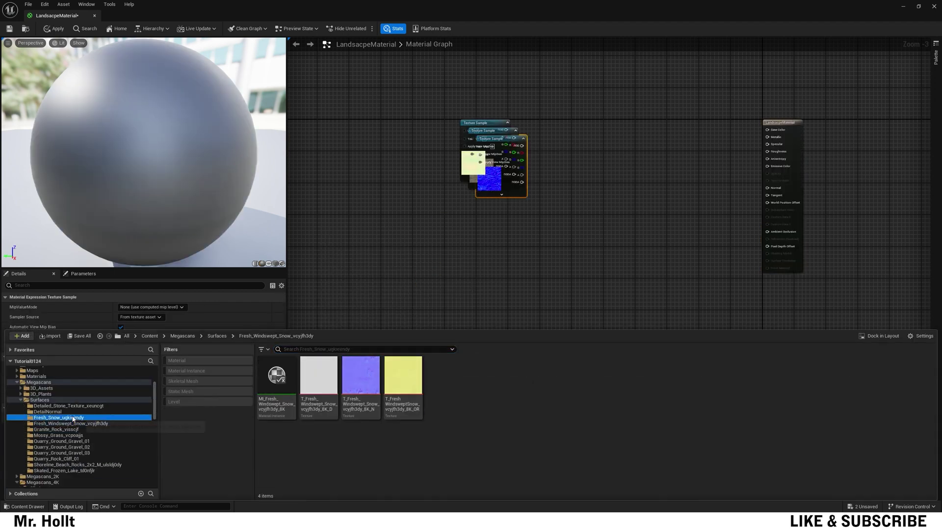
left_click(68, 429)
left_click(59, 435)
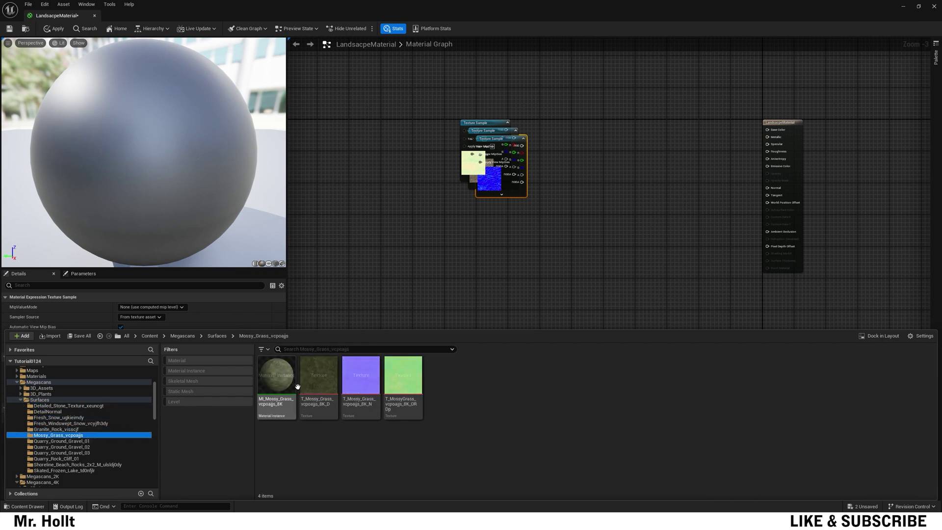
left_click(319, 375)
left_click(360, 375, "shift")
left_click(403, 375, "shift")
left_click_drag(411, 380, 504, 235)
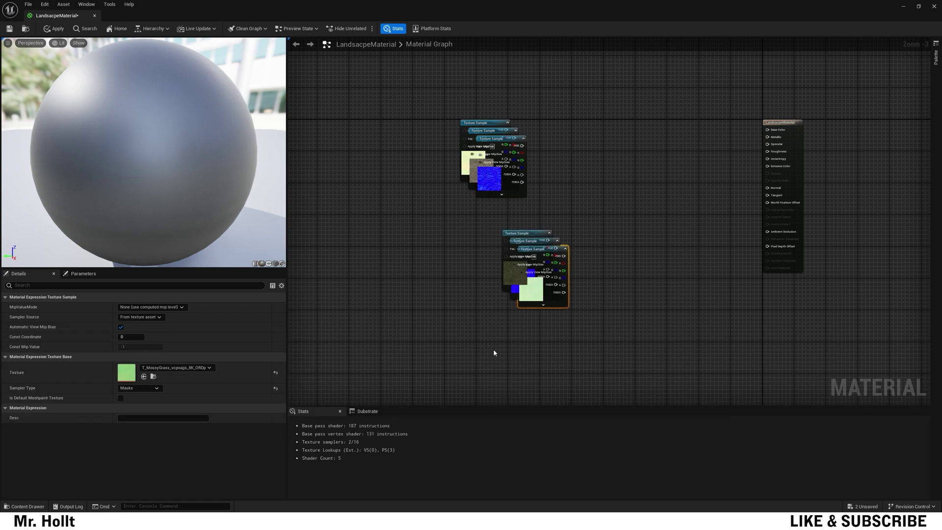
- Examine the quarry cliff, quarry gravel and snow surface folders for a third texture set
key("ctrl+space")
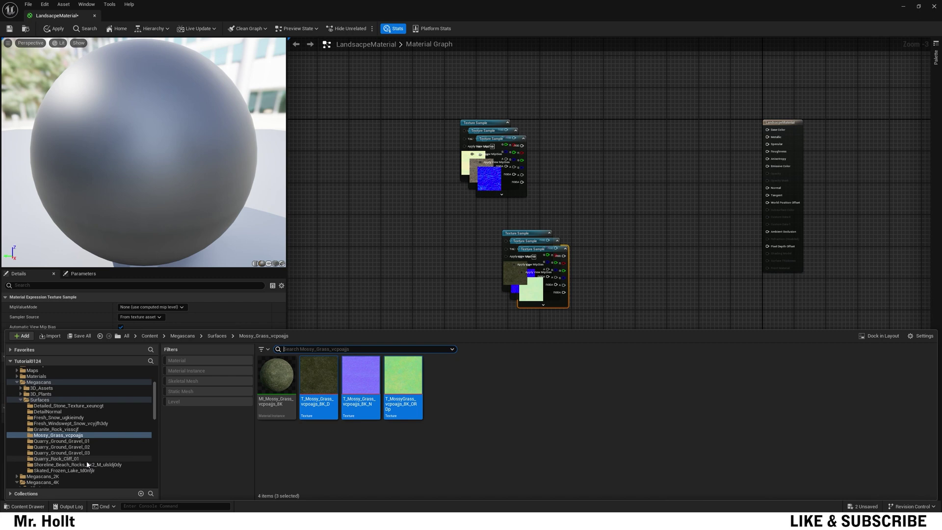
left_click(86, 462)
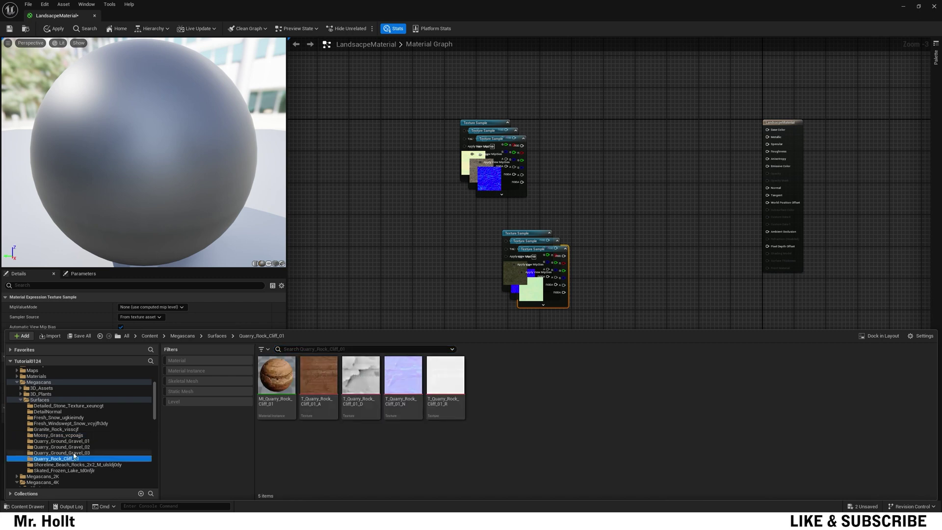
left_click(74, 452)
left_click(73, 446)
left_click(71, 440)
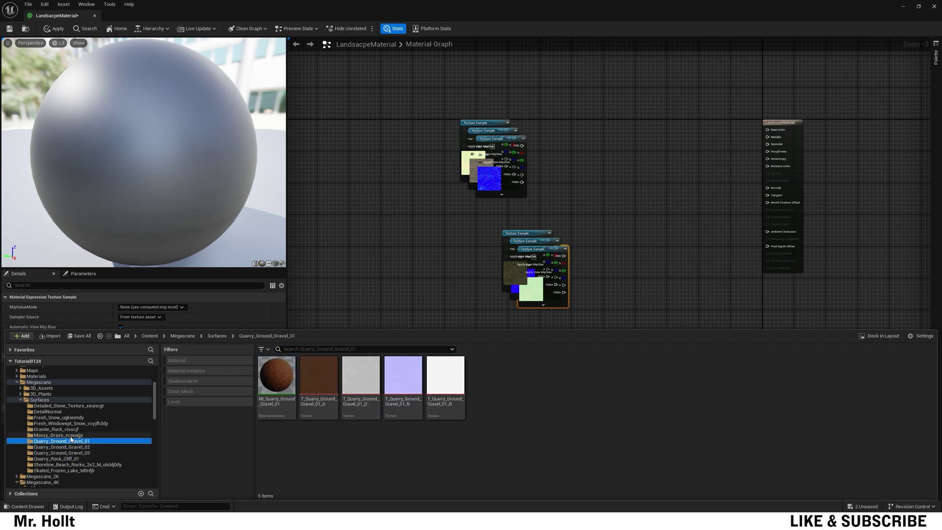
left_click(66, 434)
left_click(61, 428)
left_click(58, 423)
left_click(54, 417)
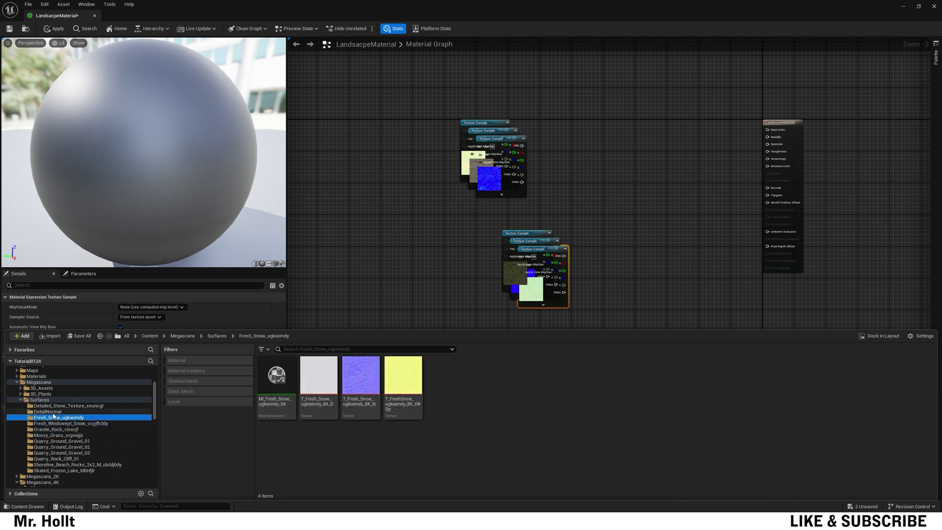
- Add the D, N and ORDp textures from the Detailed_Stone_Texture surface folder to the graph beside the mossy grass samples
left_click(55, 405)
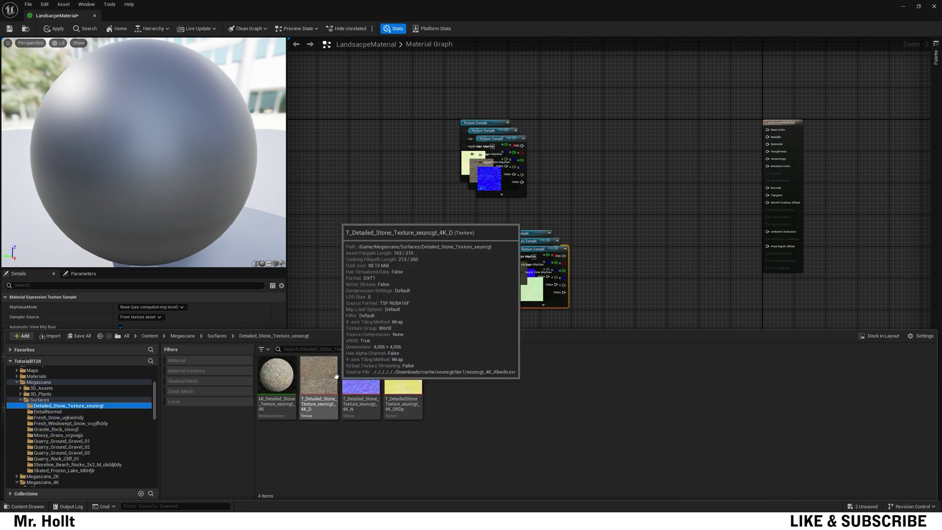
left_click(319, 375)
left_click(402, 387, "shift")
left_click_drag(402, 387, 417, 257)
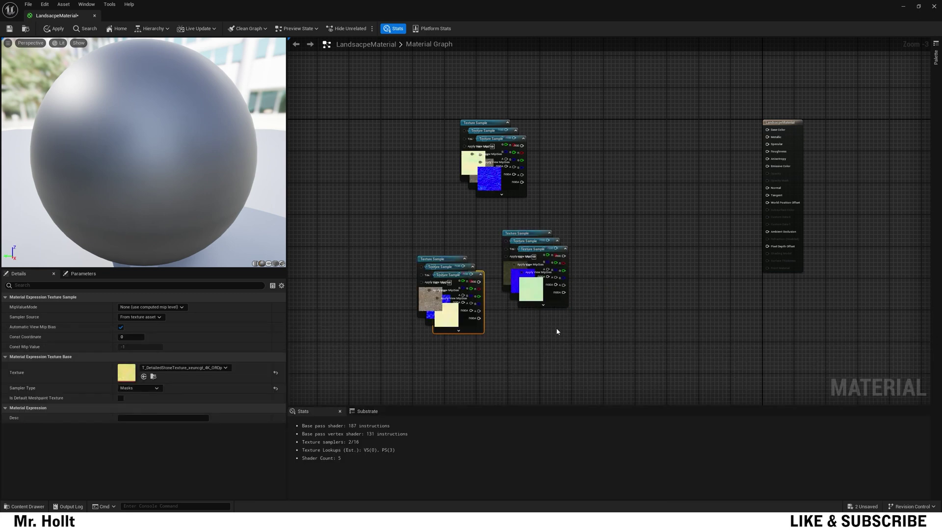
- Move the group of three mossy grass texture samples above the granite rock group
right_click_drag(557, 331, 567, 344)
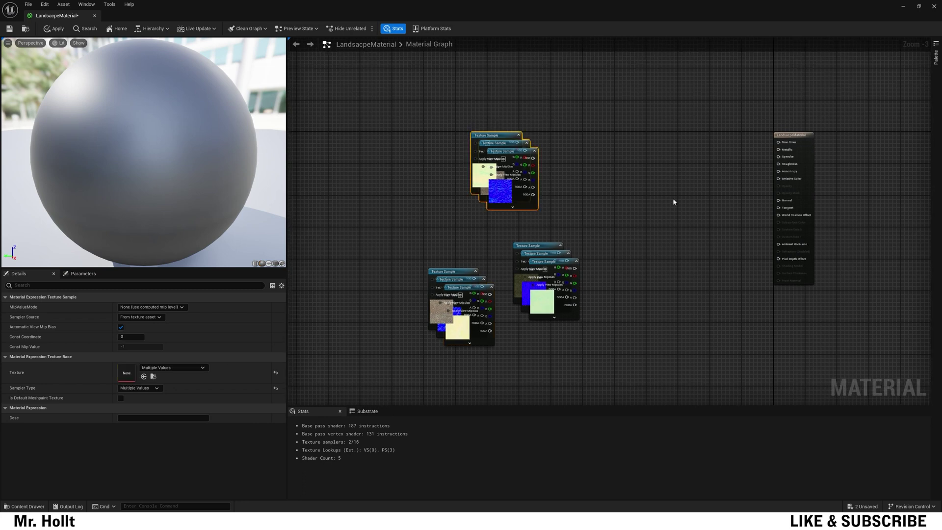
left_click_drag(620, 227, 550, 332)
left_click_drag(559, 276, 617, 90)
right_click_drag(646, 179, 679, 232)
left_click_drag(577, 174, 571, 267)
left_click(631, 214)
left_click_drag(681, 112, 602, 169)
left_click_drag(612, 116, 520, 98)
- Move the group of three detailed stone texture samples below the granite rock group
right_click_drag(611, 368, 594, 218)
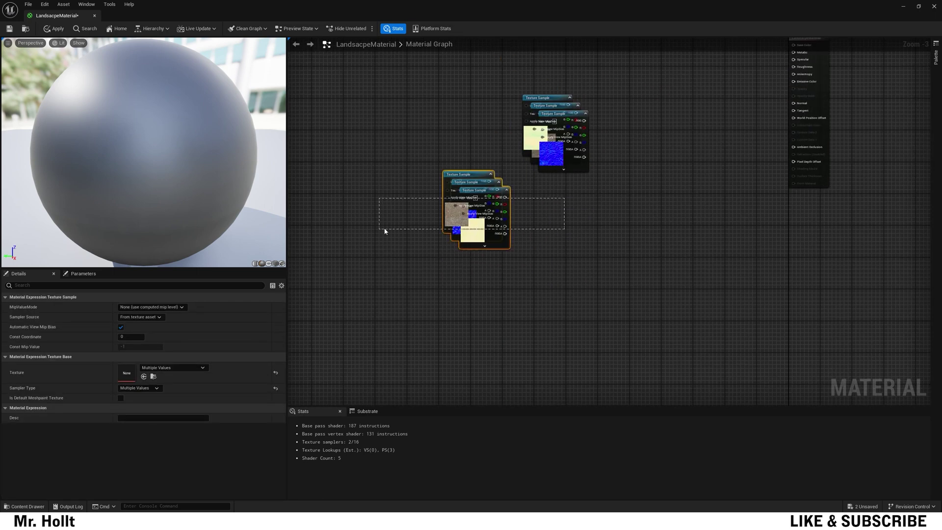
left_click_drag(460, 214, 530, 287)
right_click_drag(629, 232, 684, 360)
left_click(654, 206)
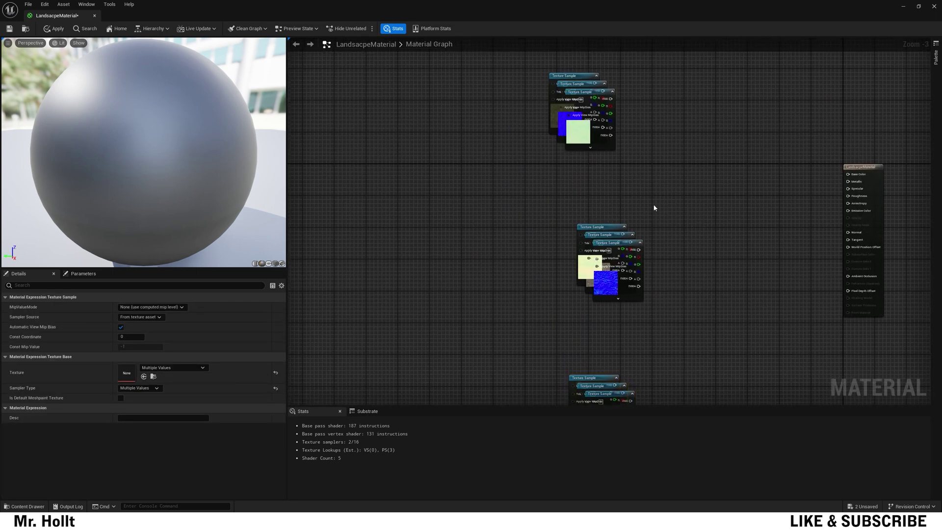
- Spread the three mossy grass texture samples side by side in a row, with the normal map in the middle
right_click_drag(589, 118, 601, 212)
left_click_drag(604, 191, 543, 186)
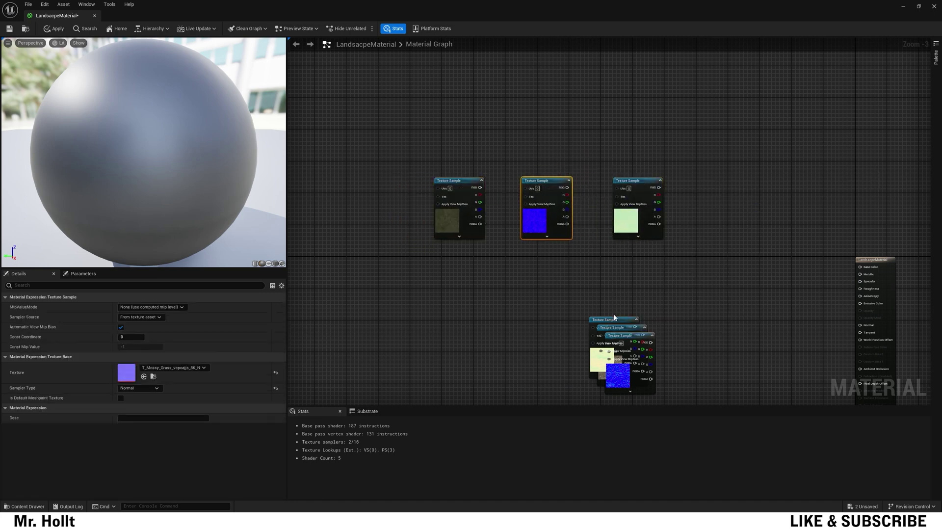
- Spread the granite rock and detailed stone texture samples side by side in two rows, with each normal map in the middle
left_click_drag(614, 319, 445, 329)
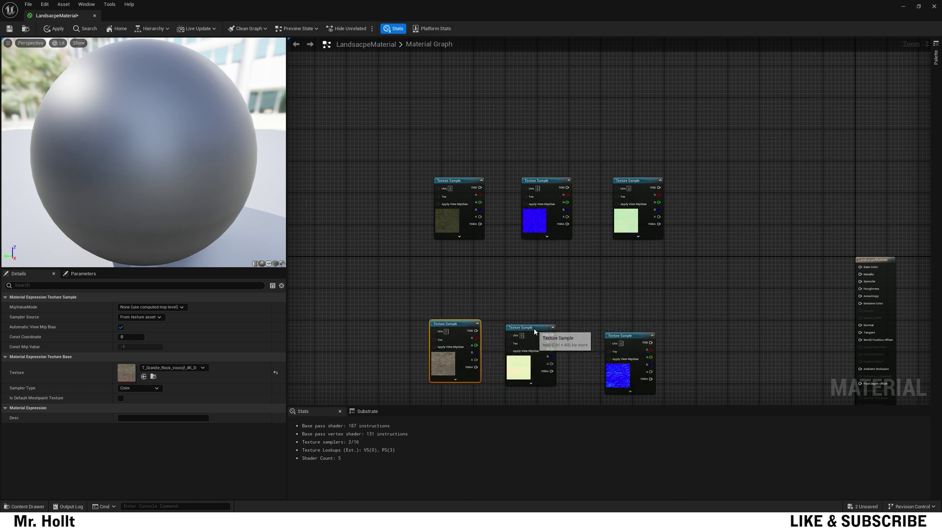
mouse_move(533, 328)
left_mouse_down()
mouse_move(635, 322)
mouse_move(533, 332)
left_mouse_up()
right_click_drag(590, 361, 588, 153)
left_click_drag(602, 264, 555, 262)
left_click_drag(616, 282, 628, 269)
scroll(658, 237, "down", 1)
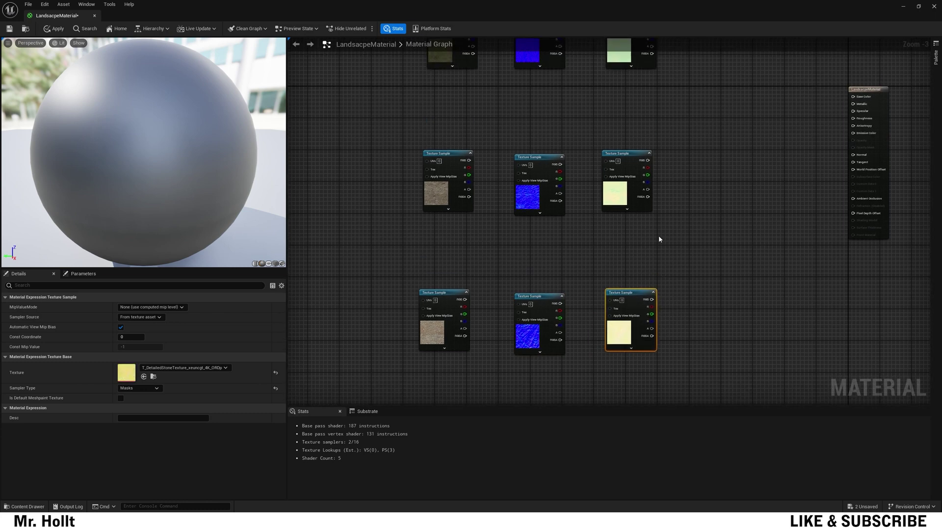
- Add a LandscapeLayerCoords node and place it well to the left of the mossy grass texture samples
left_click(834, 156)
right_click_drag(669, 184, 755, 241)
right_click(469, 148)
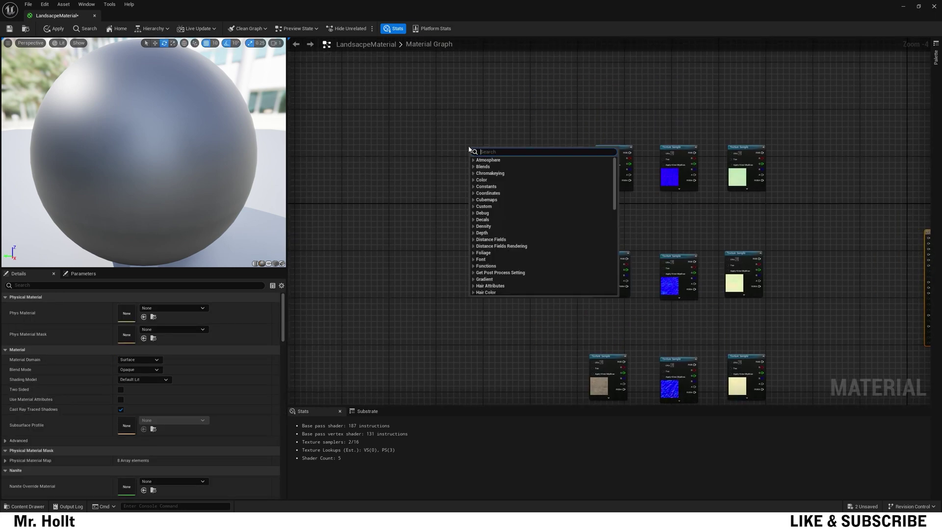
type("landscaoe")
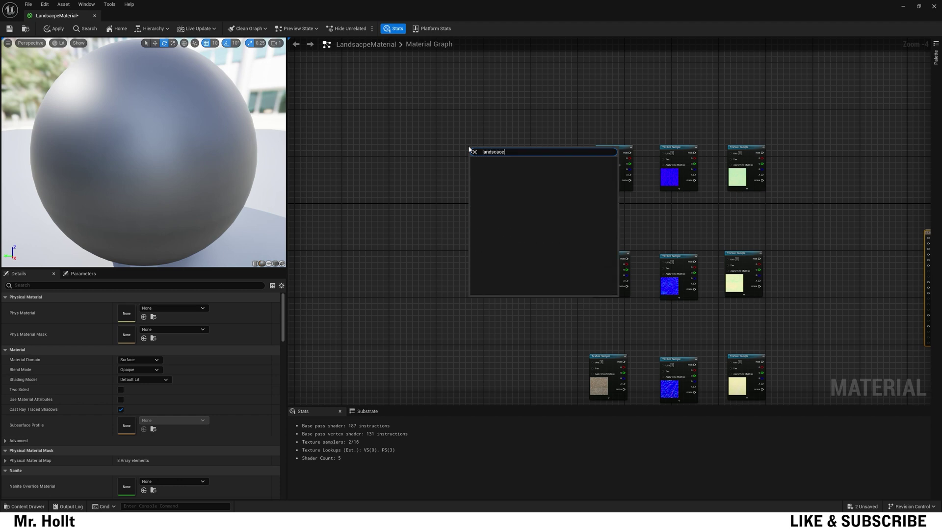
key("BackSpace")
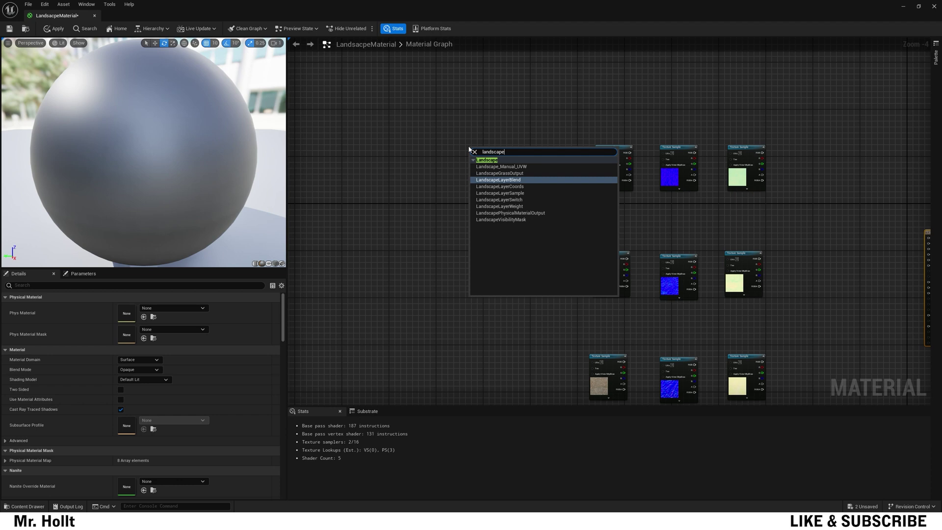
left_click(490, 187)
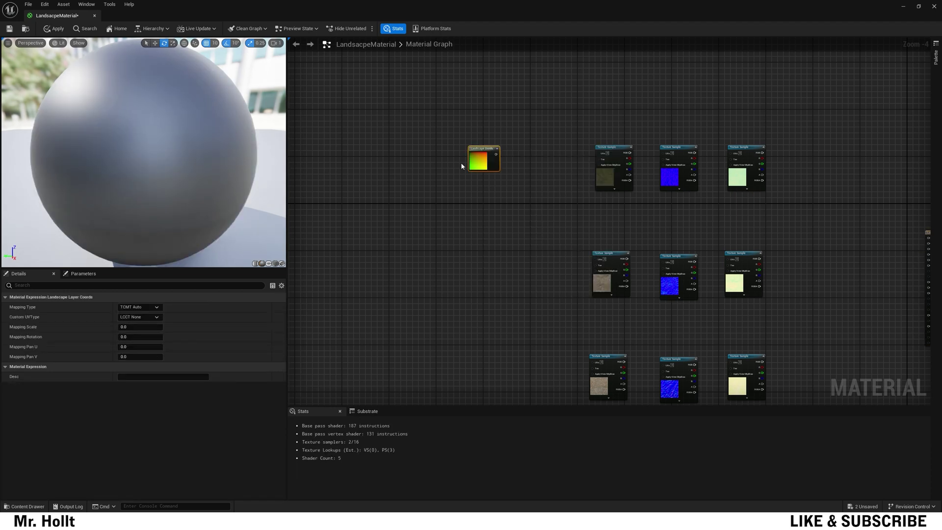
left_click_drag(476, 146, 430, 139)
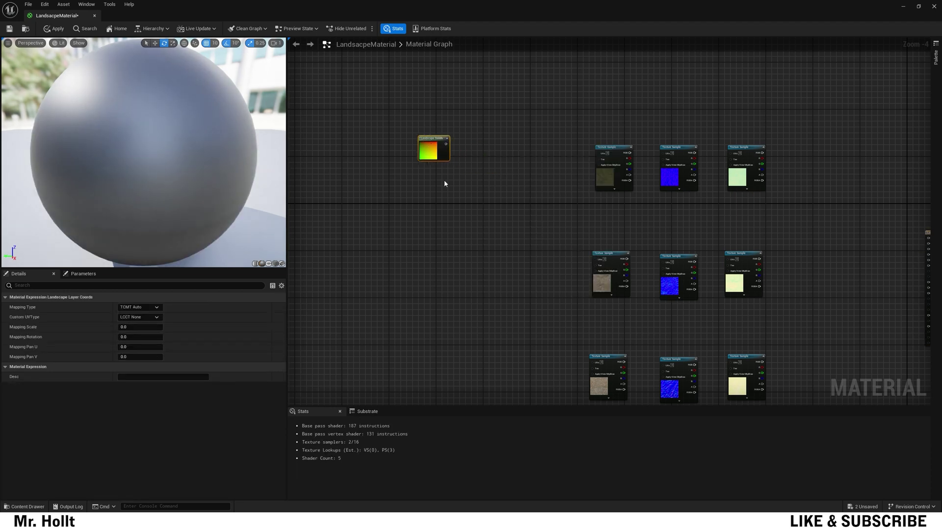
- Add a scalar parameter M1 with default value 1 below the landscape coordinates node, and a Multiply node beside them
left_click(431, 183)
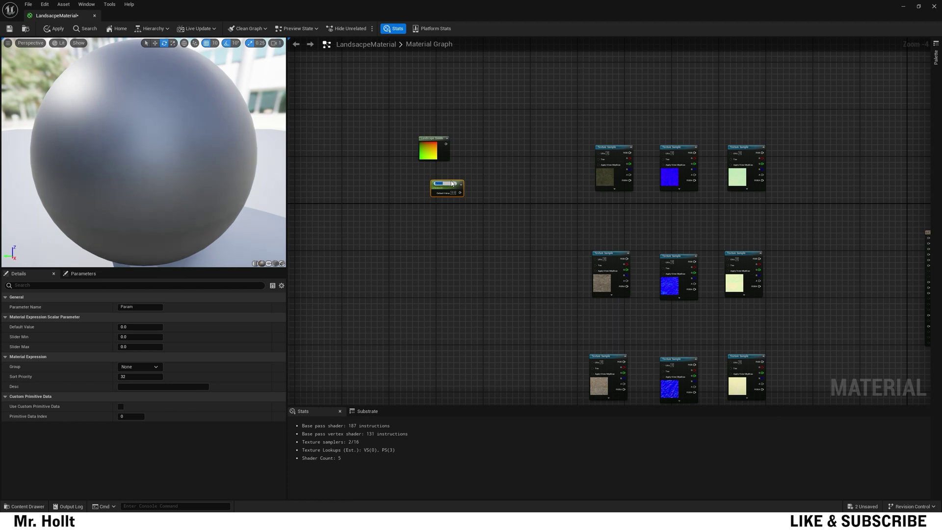
key("Return")
left_click_drag(455, 193, 436, 191)
type("1")
key("Return")
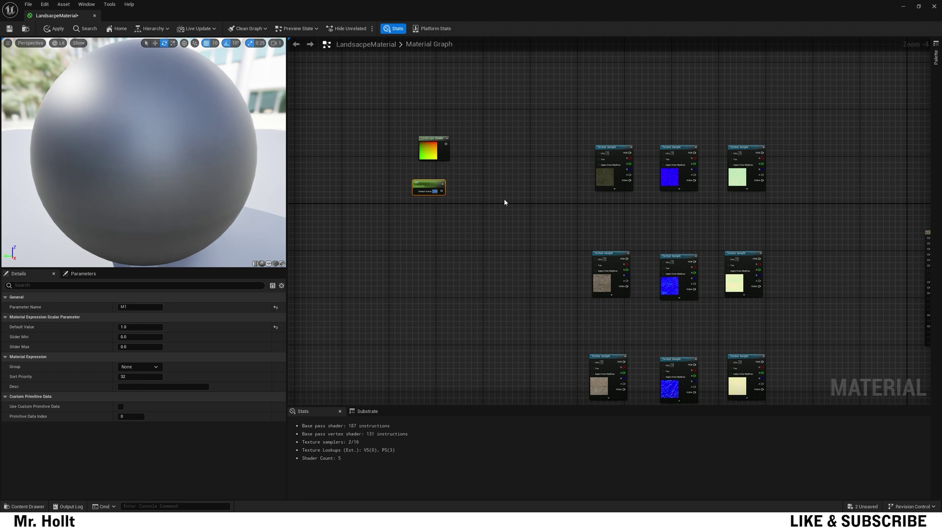
left_click(483, 165)
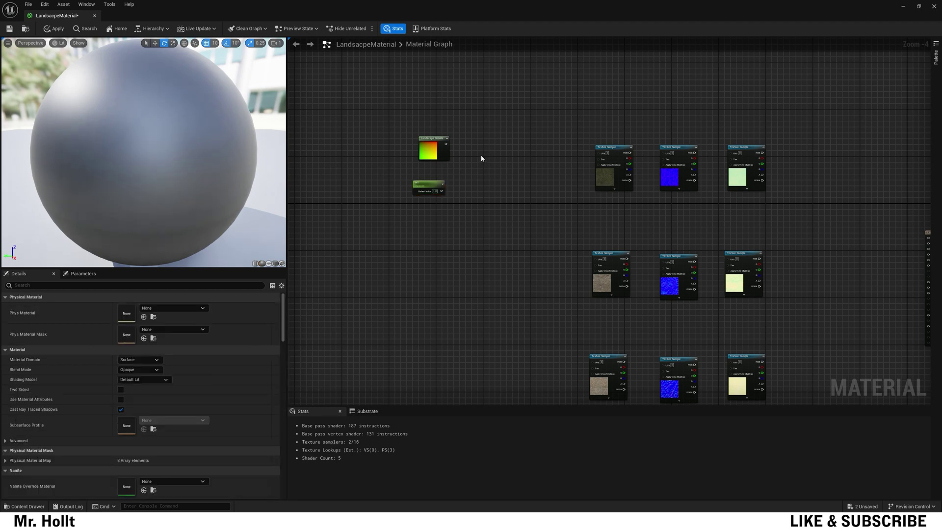
left_click(480, 155)
- Add a MakeMaterialAttributes node to the right of the mossy grass samples and move the main material node farther right
right_click_drag(563, 187, 376, 195)
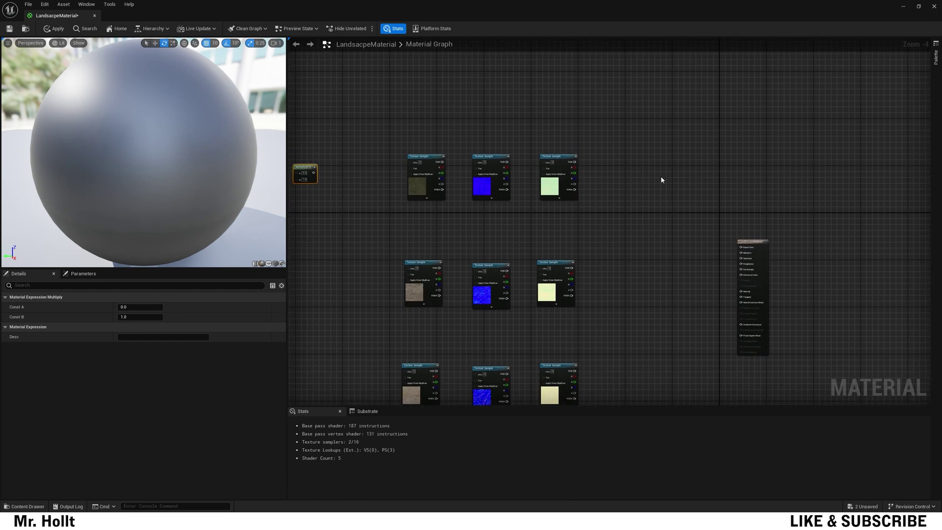
right_click(627, 167)
type("makema")
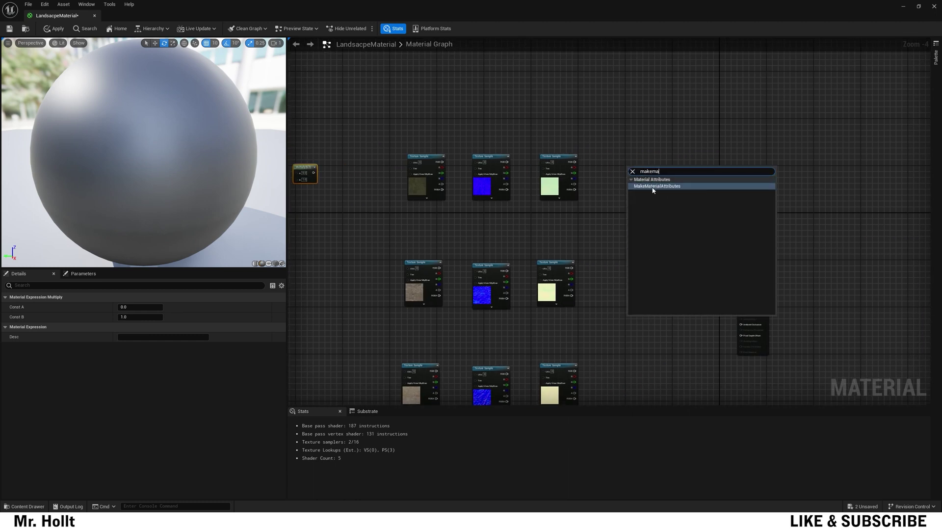
left_click(656, 186)
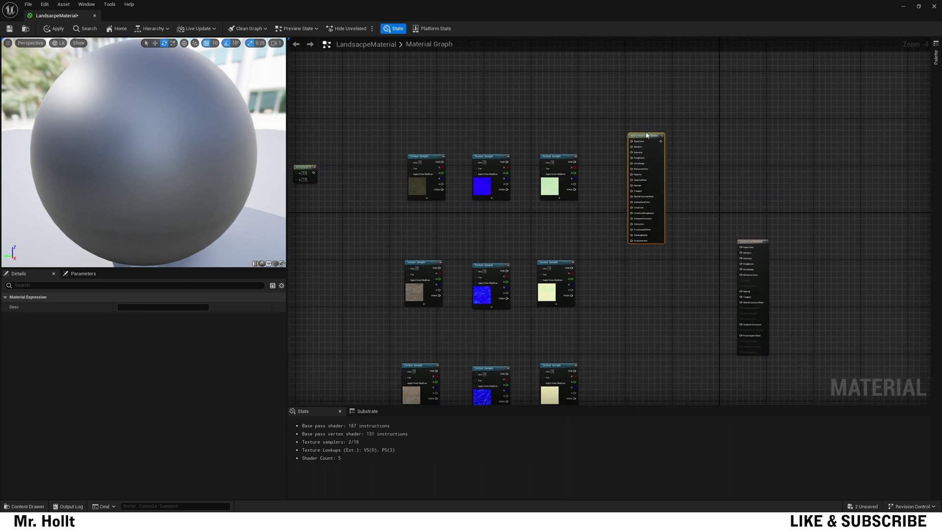
left_click_drag(751, 243, 886, 216)
- Connect the landscape coordinates to the Multiply node's A input and the M1 parameter to its B input
right_click_drag(591, 213, 679, 212)
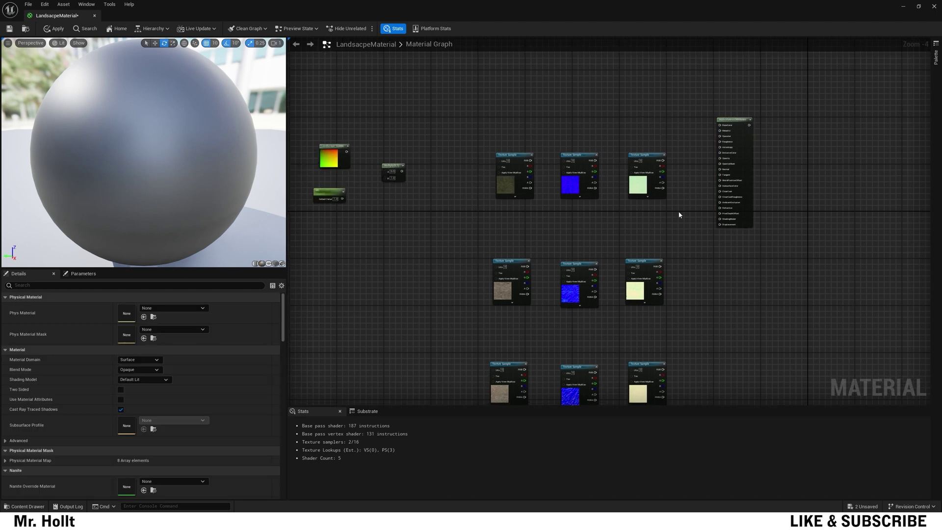
right_click_drag(584, 166, 591, 193)
left_click_drag(351, 225, 392, 204)
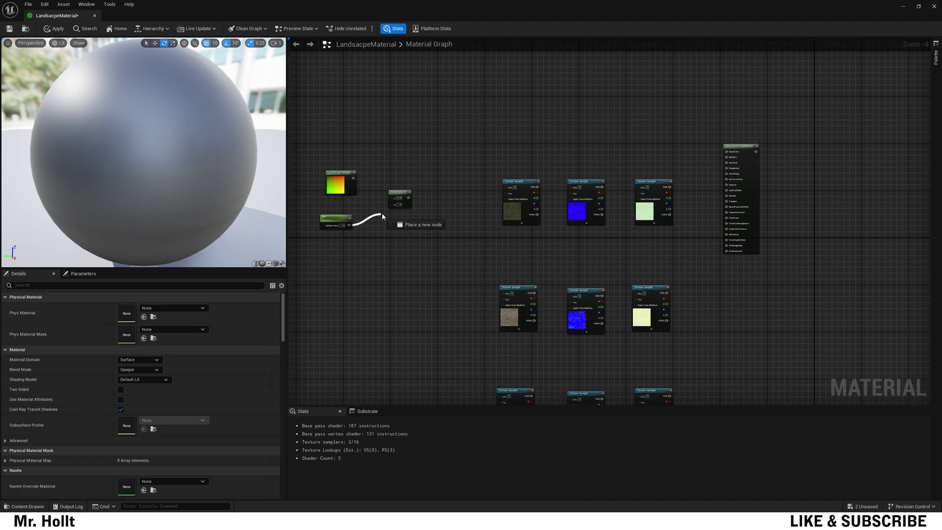
left_click_drag(352, 178, 353, 180)
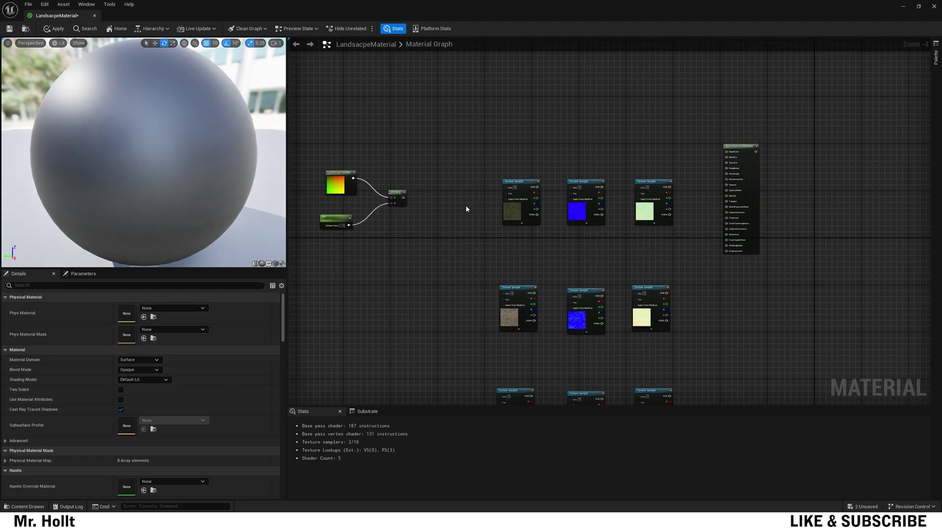
- Move the landscape coordinates, M1 and Multiply nodes together closer to the mossy grass texture samples
left_click_drag(425, 161, 296, 243)
left_click_drag(402, 173, 458, 173)
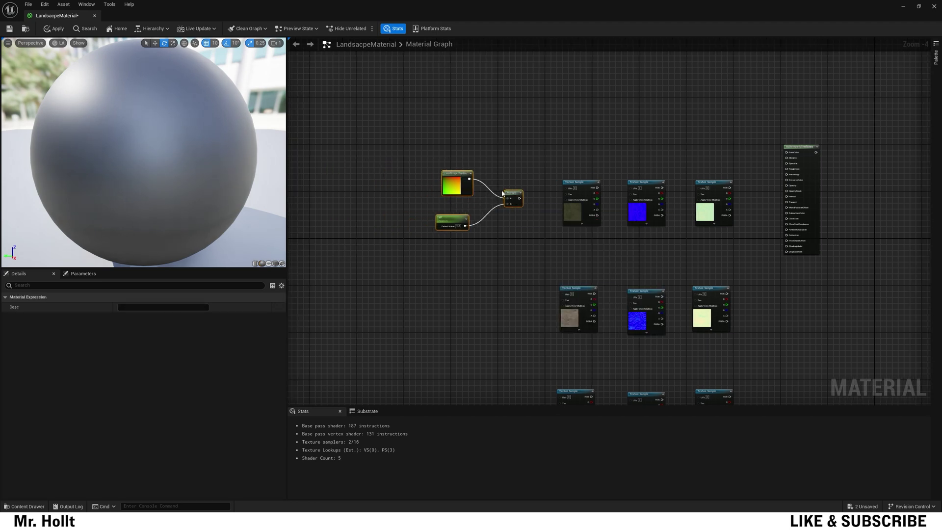
left_click(525, 201)
- Duplicate the landscape coordinates, M1 and Multiply group for the granite rock and detailed stone rows, undoing any surplus paste
left_click_drag(538, 160, 403, 239)
right_click_drag(514, 241, 495, 201)
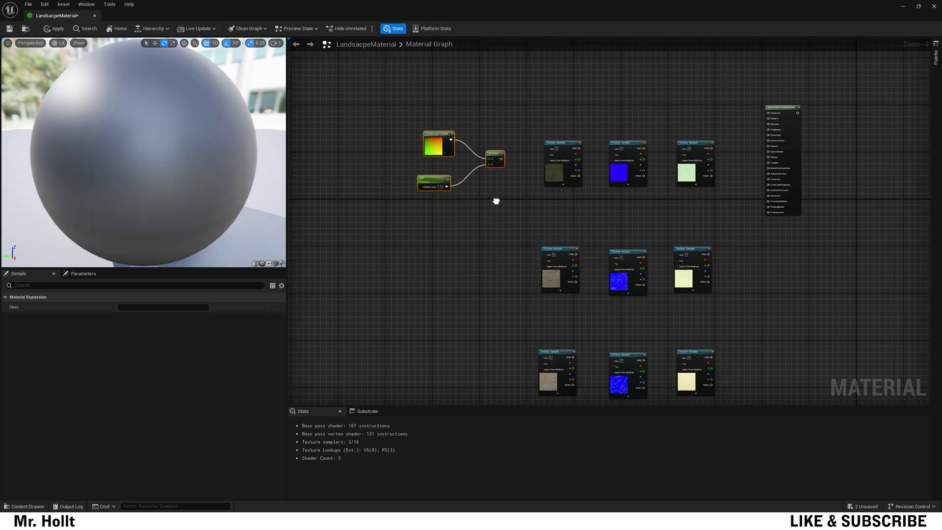
scroll(486, 185, "down", 1)
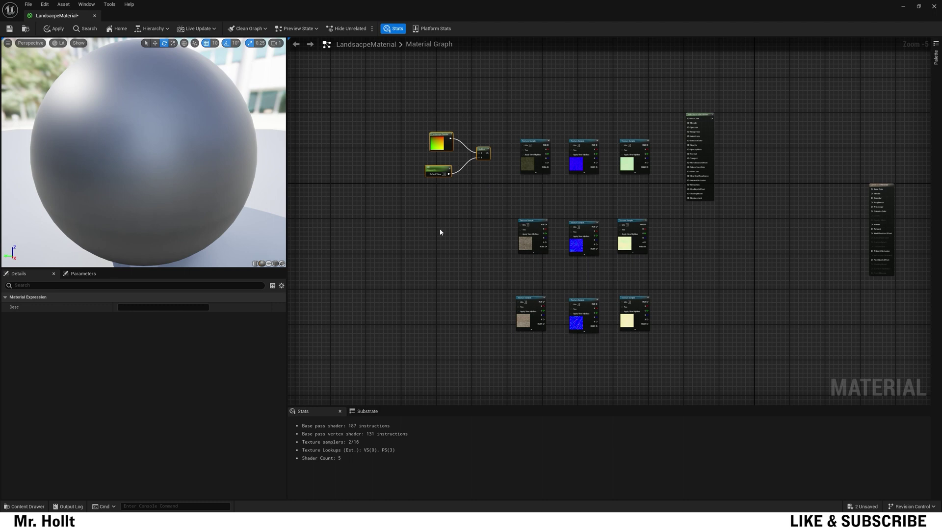
key("ctrl+c")
key("ctrl+v")
key("ctrl+v")
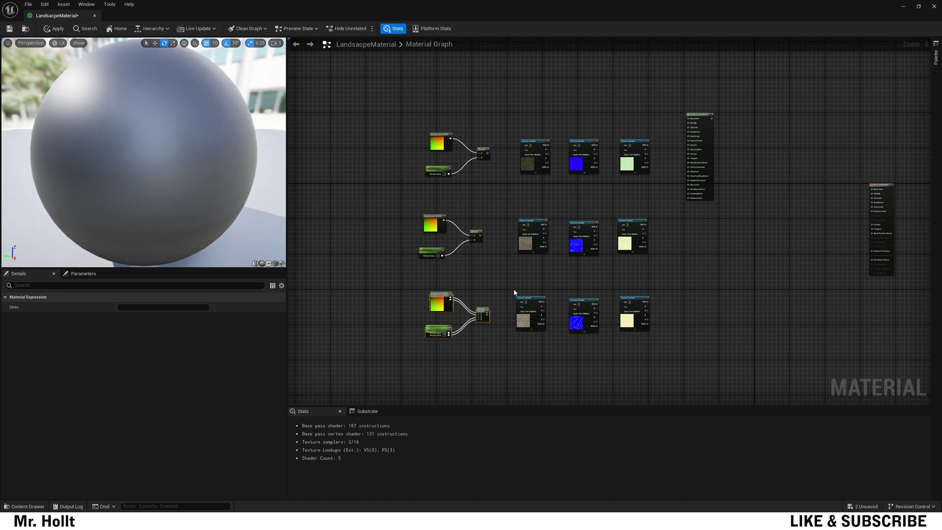
key("ctrl+z")
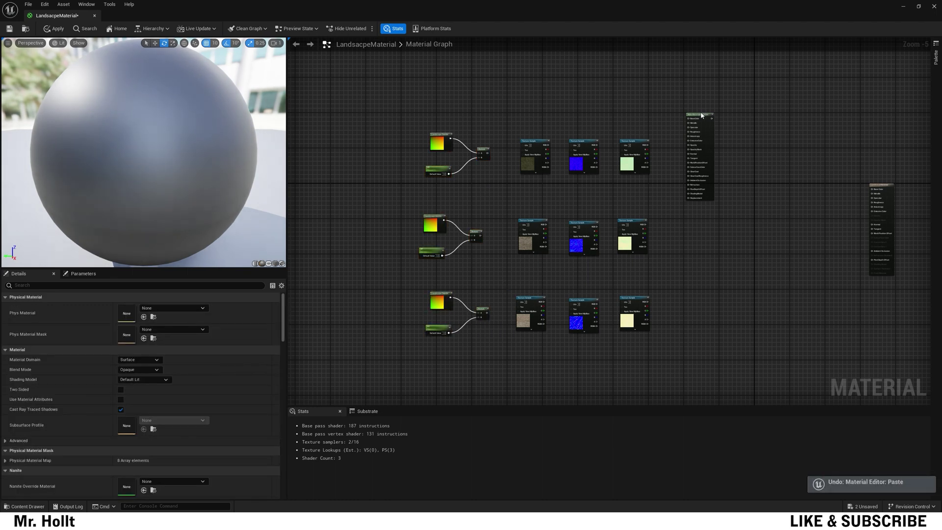
- Duplicate the MakeMaterialAttributes node twice and place the copies beside the granite rock and detailed stone rows
left_click(702, 115)
key("ctrl+c")
key("ctrl+v")
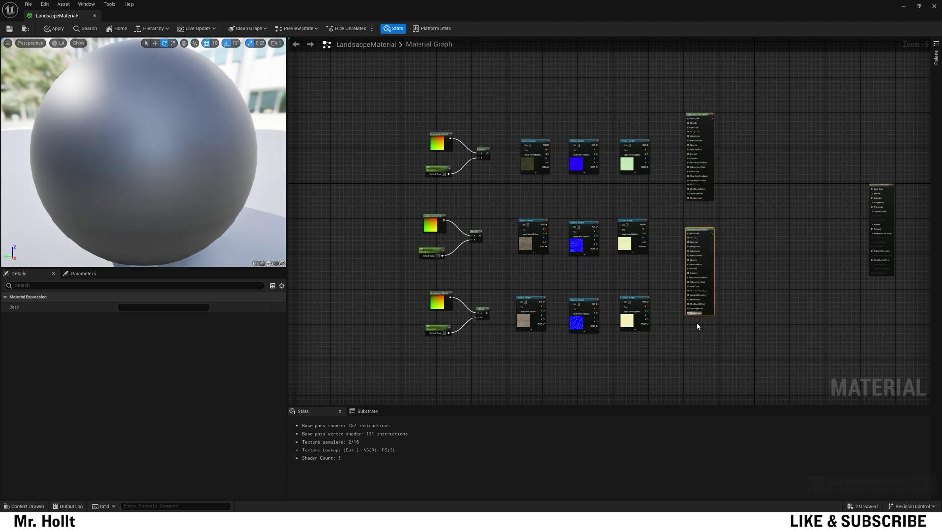
right_click_drag(735, 279, 728, 230)
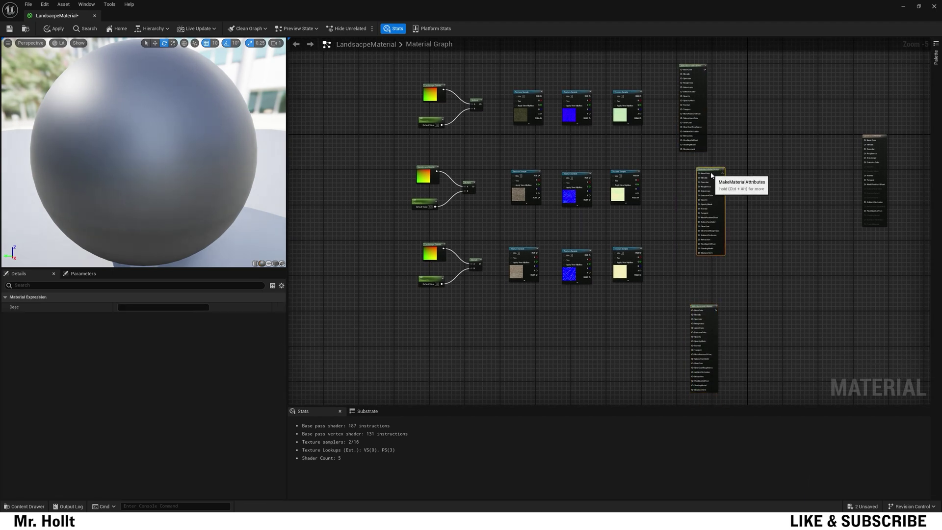
left_click_drag(697, 179, 726, 157)
left_click_drag(709, 309, 693, 251)
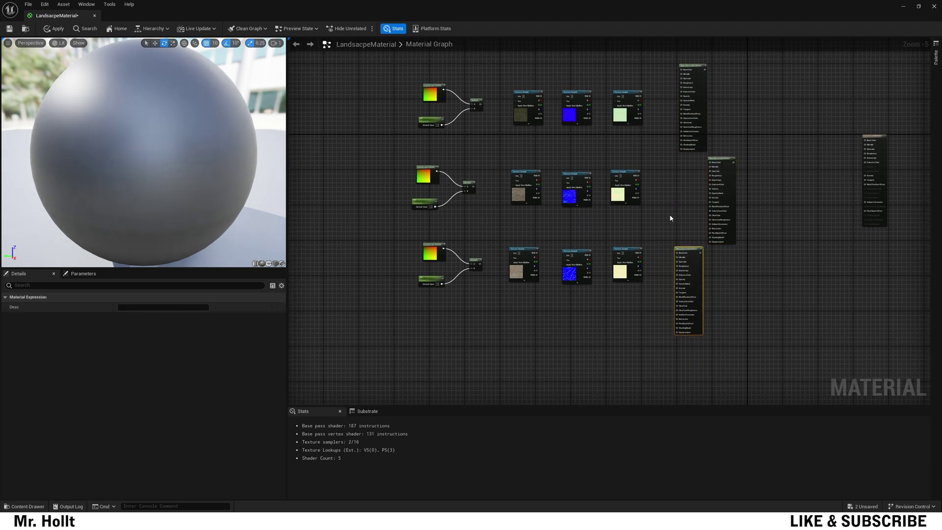
- Connect the first Multiply node's output to the UVs inputs of all three mossy grass texture samples
right_click_drag(535, 94, 540, 189)
scroll(546, 215, "up", 4)
right_click_drag(563, 229, 649, 247)
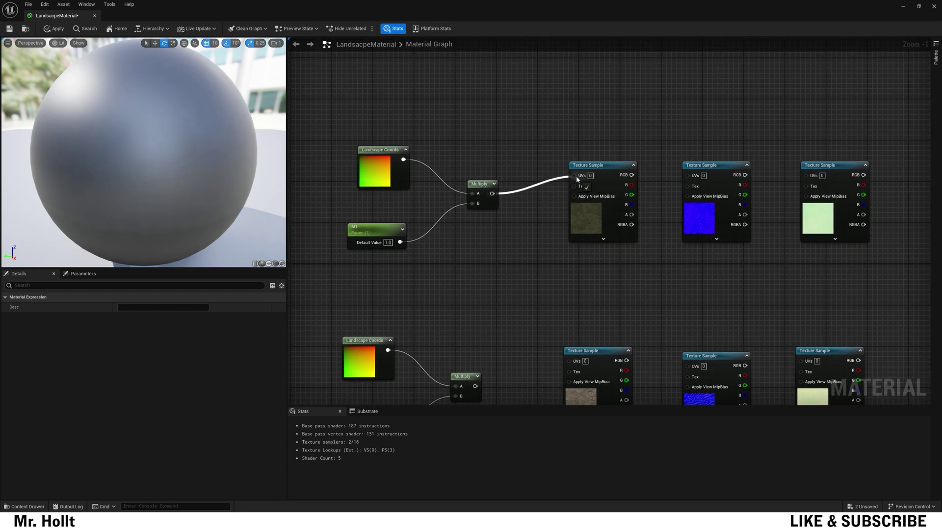
left_click_drag(498, 193, 686, 175)
left_click_drag(516, 190, 815, 178)
- Connect the mossy grass samples' RGB outputs to MakeMaterialAttributes: color to BaseColor, normal map to Normal and packed mask to Roughness
right_click_drag(840, 223, 519, 220)
scroll(640, 195, "down", 1)
left_click_drag(381, 196, 665, 144)
left_click_drag(482, 196, 595, 197)
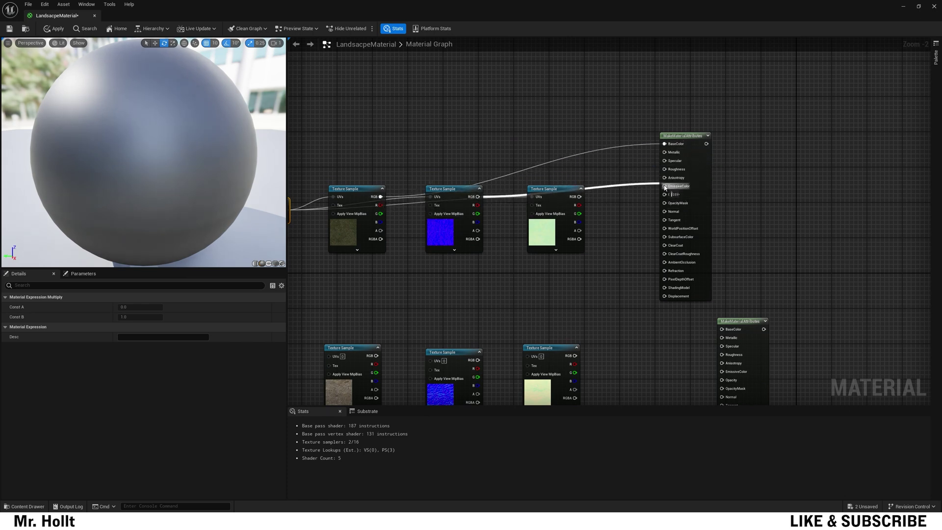
left_click_drag(665, 187, 665, 211)
left_click_drag(579, 197, 665, 169)
- Rename the granite rock row's scalar parameter as M2 and give the detailed stone row's scalar parameter its own name
scroll(608, 227, "down", 1)
right_click_drag(508, 216, 581, 211)
scroll(581, 211, "down", 1)
right_click_drag(601, 298, 609, 127)
right_click_drag(490, 174, 498, 193)
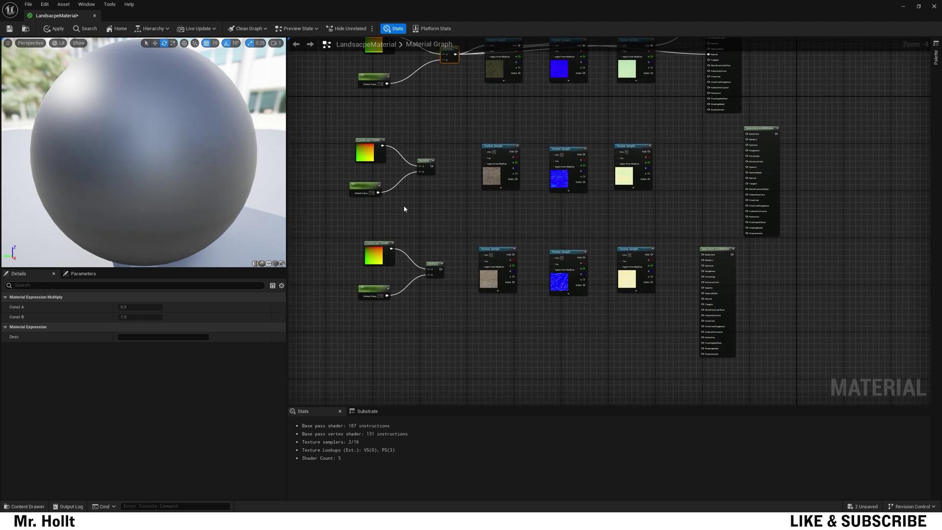
right_click_drag(403, 205, 451, 212)
left_click(417, 210)
left_click(140, 306)
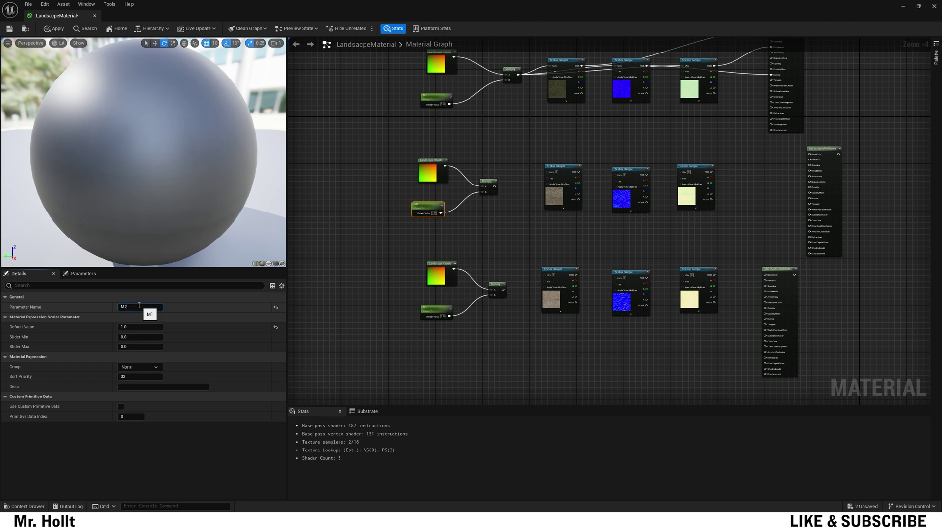
left_click(453, 304)
left_click(441, 309)
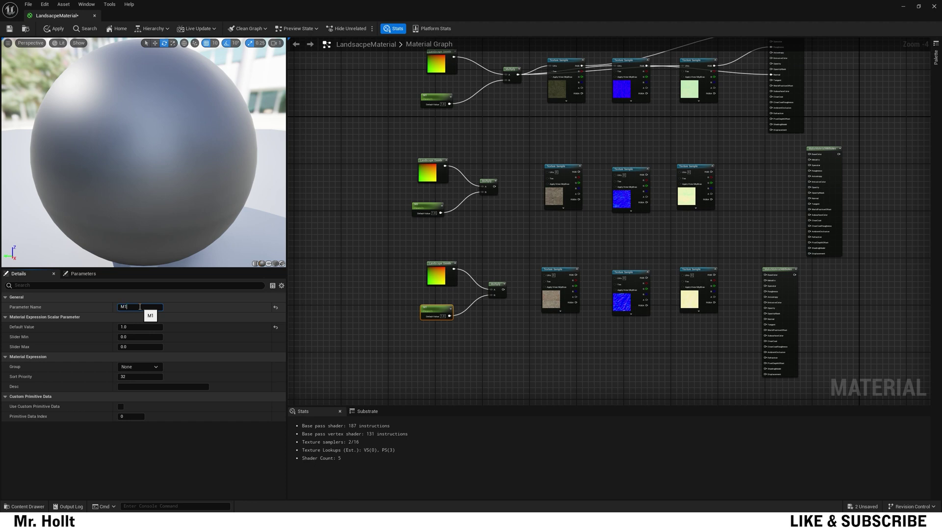
key("Return")
left_click(356, 351)
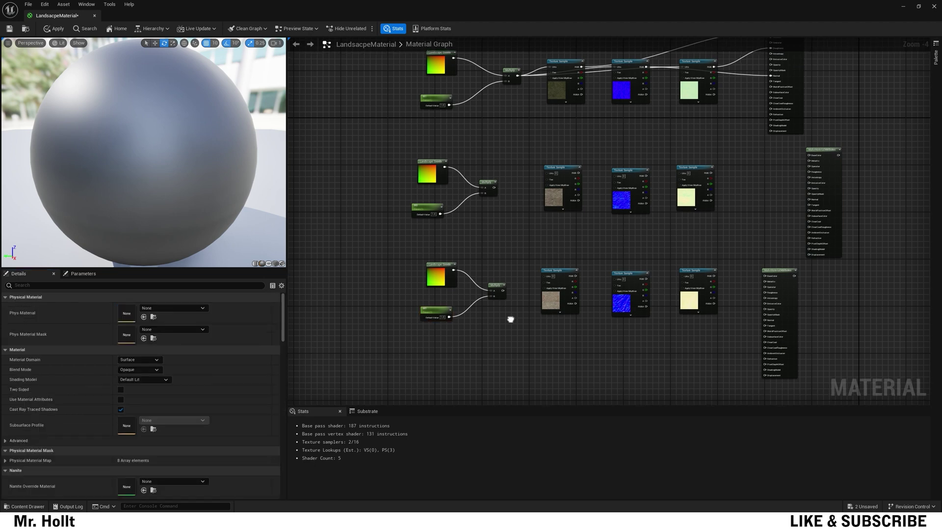
- Connect the granite rock row's Multiply output to the UVs inputs of its three texture samples
right_click_drag(510, 196, 365, 193)
left_click_drag(403, 170, 350, 185)
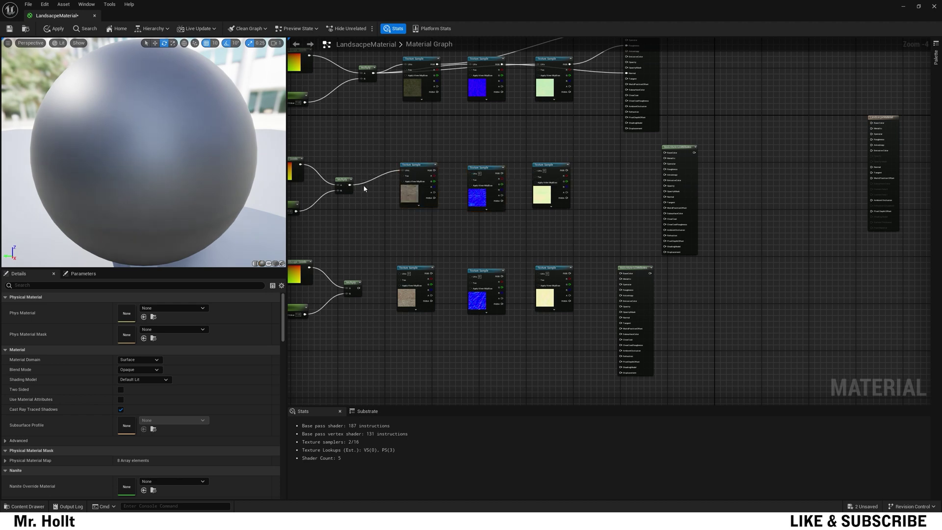
left_click_drag(350, 185, 395, 185)
left_click_drag(480, 177, 467, 180)
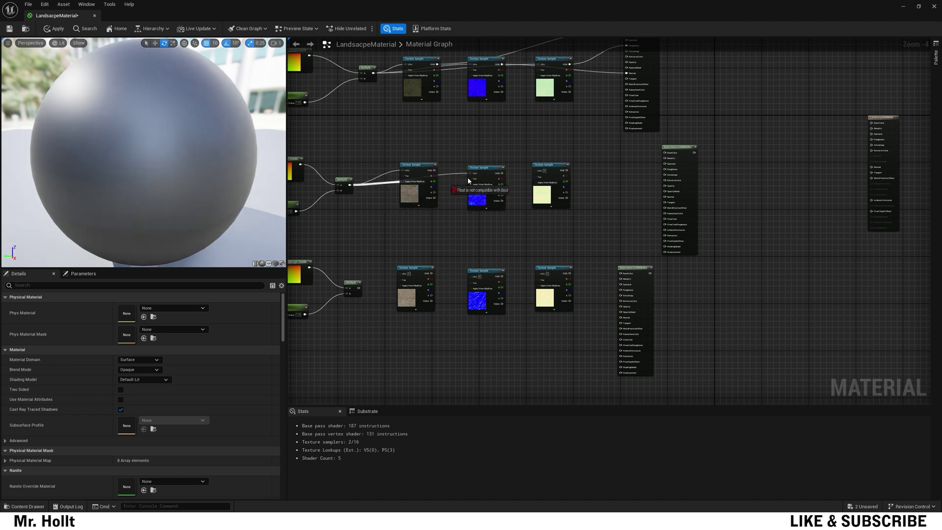
left_click_drag(536, 173, 536, 173)
- Connect the granite rock samples' RGB outputs to their MakeMaterialAttributes node: color to BaseColor, normal map to Normal and packed mask to Roughness
right_click_drag(551, 210, 540, 232)
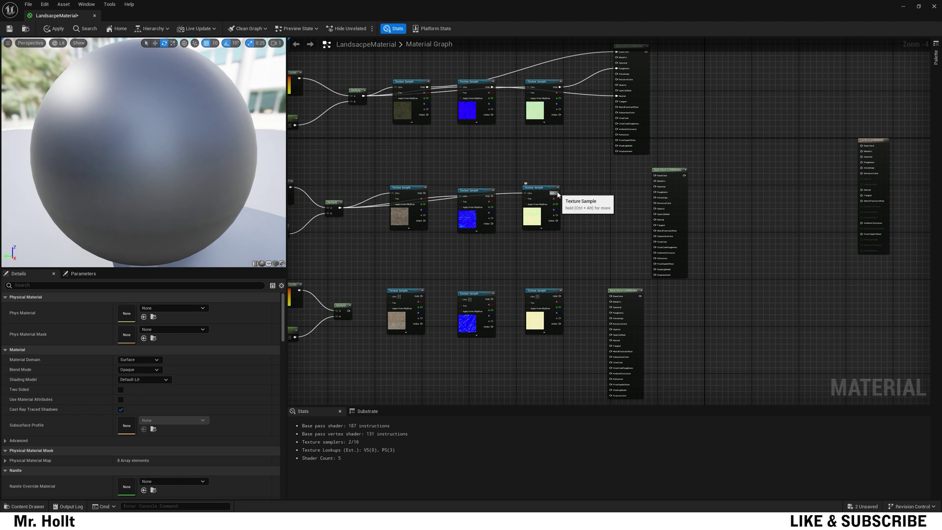
left_click_drag(556, 193, 659, 181)
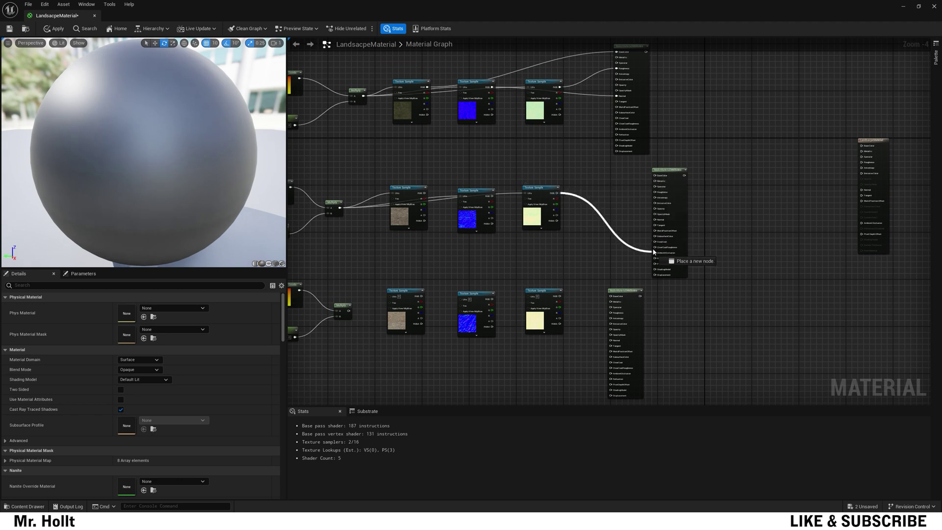
scroll(596, 229, "up", 2)
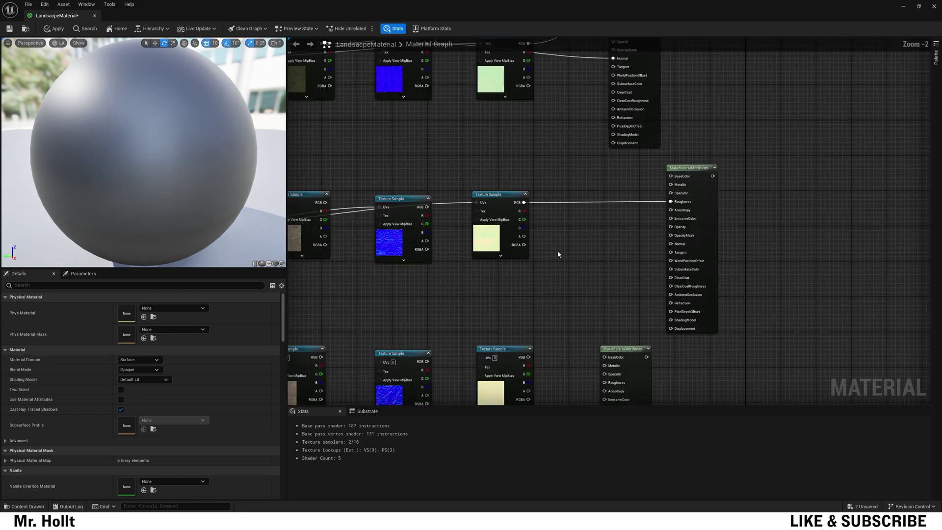
left_click_drag(427, 206, 679, 244)
left_click_drag(641, 193, 675, 181)
- Connect the detailed stone row's Multiply output to the UVs inputs of its three texture samples
right_click_drag(615, 258, 752, 81)
right_click_drag(472, 183, 613, 183)
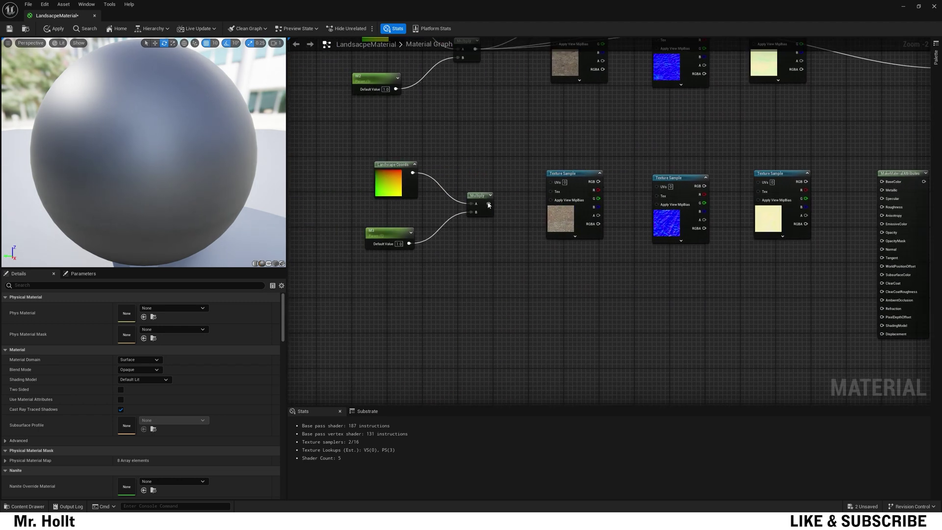
left_click_drag(489, 203, 551, 182)
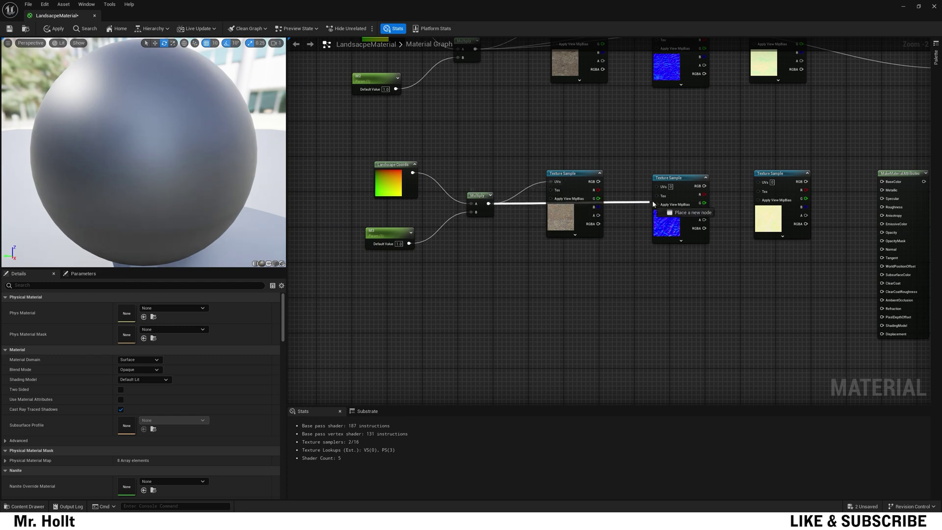
left_click_drag(660, 191, 660, 190)
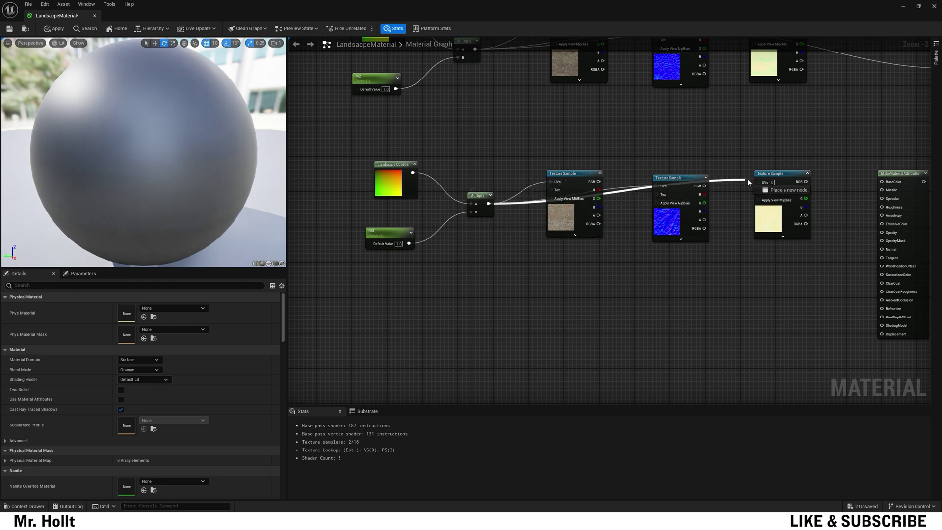
left_click_drag(764, 186, 764, 185)
- Connect the detailed stone samples' RGB outputs to their MakeMaterialAttributes node: color to BaseColor, normal map to Normal and packed mask to Roughness
right_click_drag(692, 263, 558, 277)
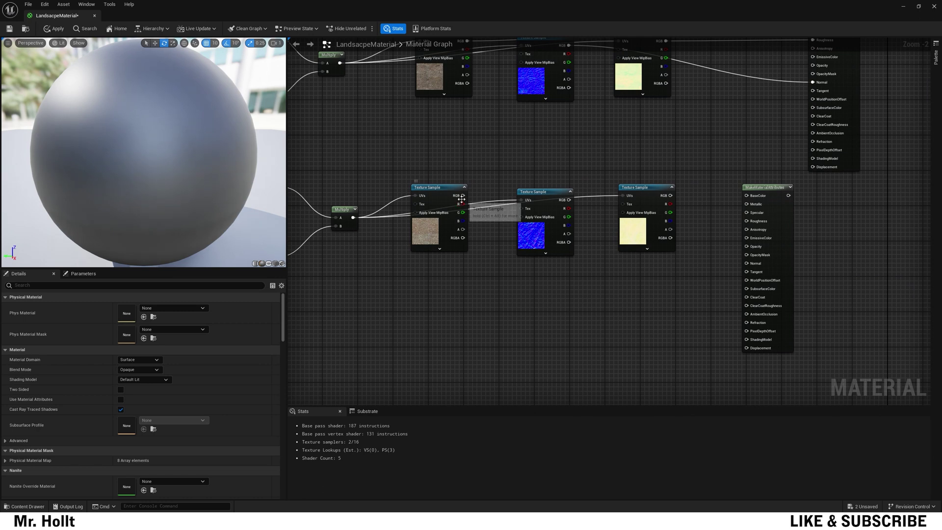
left_click_drag(462, 196, 746, 195)
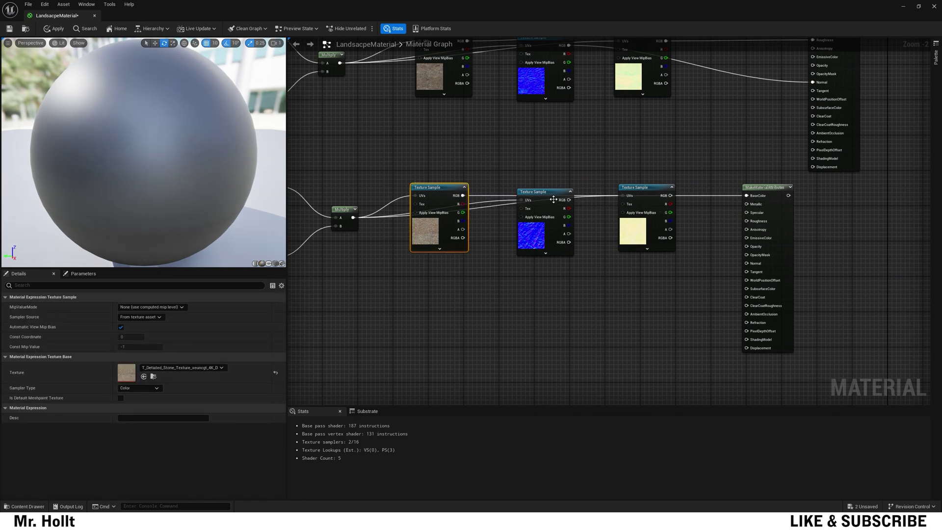
left_click_drag(565, 200, 744, 264)
left_click_drag(669, 197, 746, 221)
- Move the material result node farther from the texture rows and add a LandscapeLayerBlend node in the gap
scroll(578, 265, "down", 3)
right_click_drag(706, 172, 628, 179)
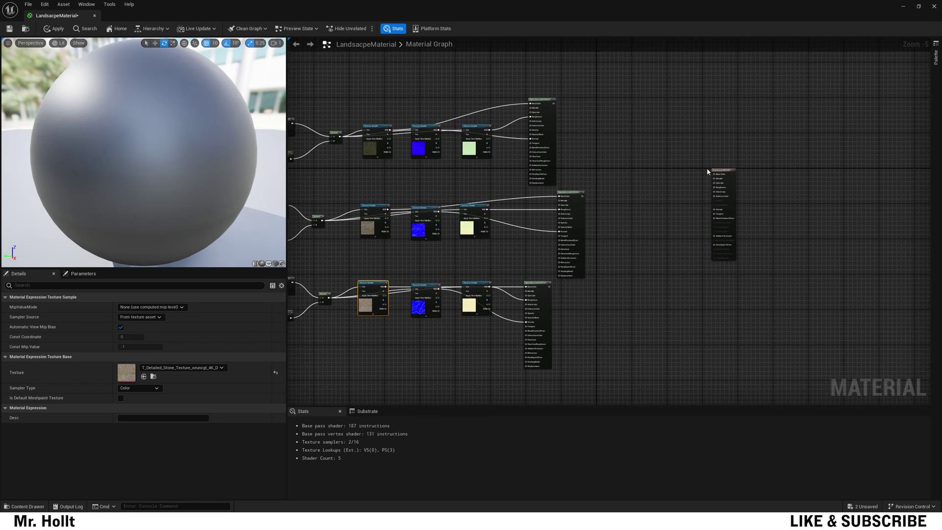
left_click(725, 171)
left_click_drag(724, 171, 824, 178)
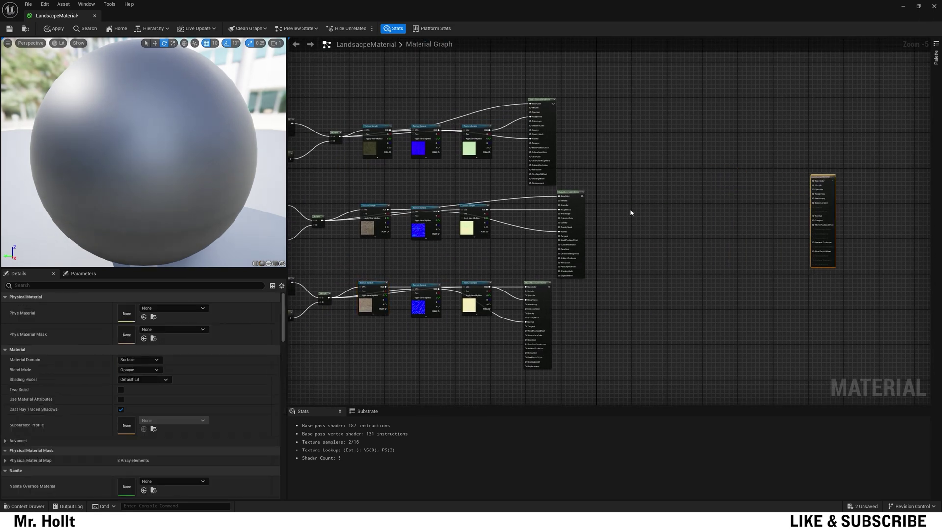
right_click(634, 210)
type("land")
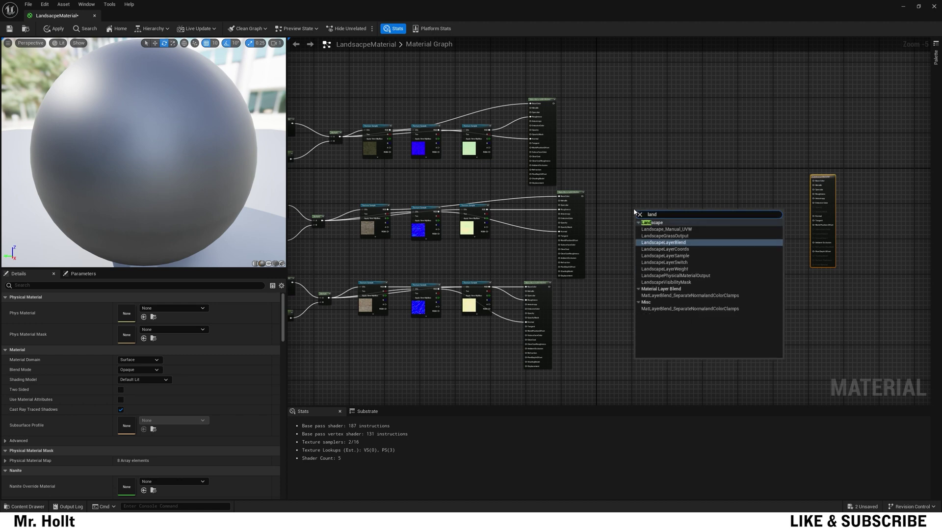
type("scapela")
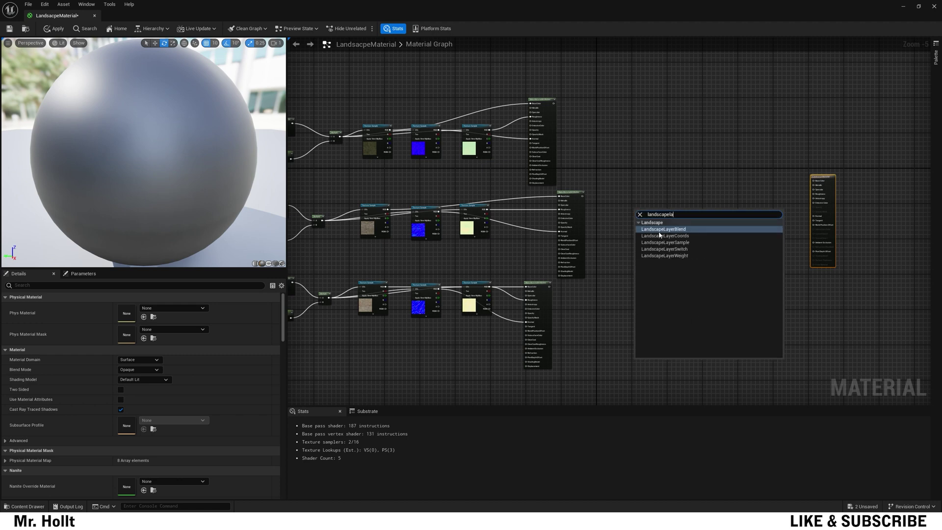
key("Return")
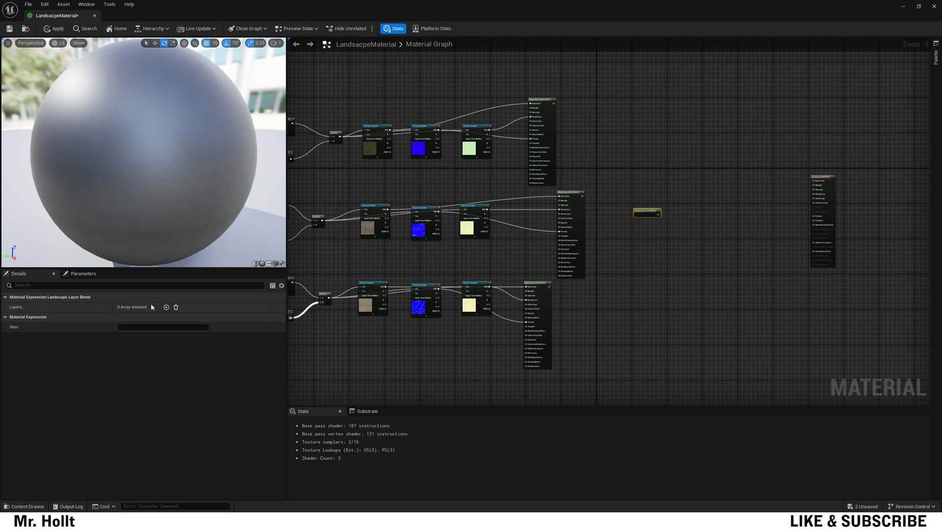
- Add three layers to the LandscapeLayerBlend node and name them Mat1, Mat2 and Mat3
left_click(166, 307)
left_click(166, 307)
left_click(166, 307)
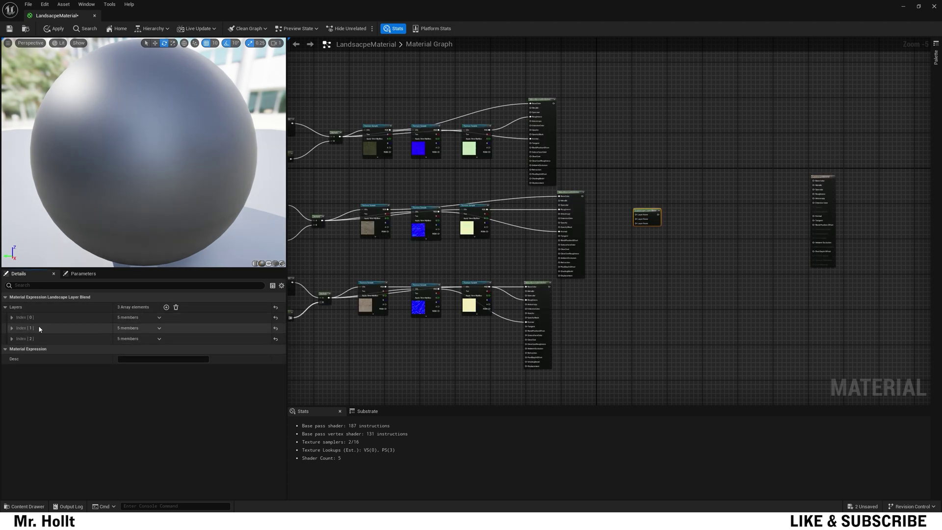
left_click(12, 317)
left_click(12, 378)
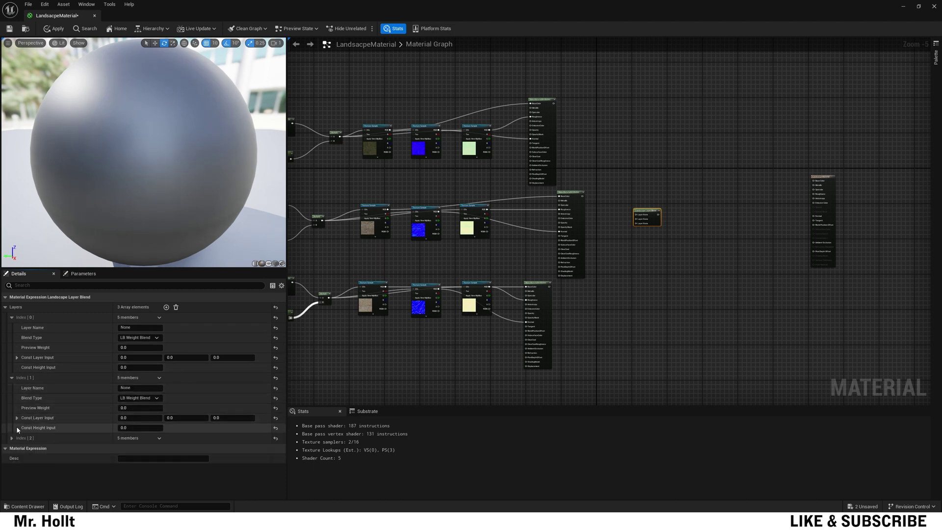
left_click(12, 438)
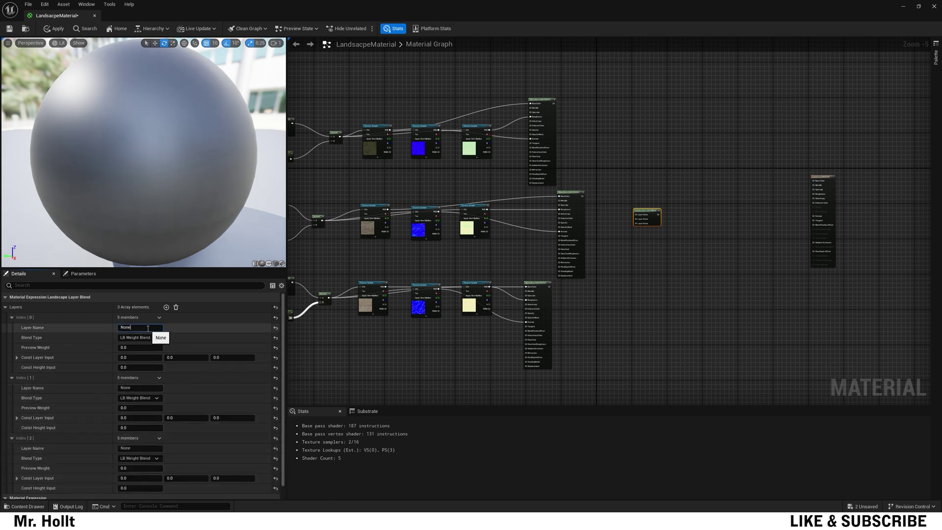
type("Mat1")
left_click(143, 388)
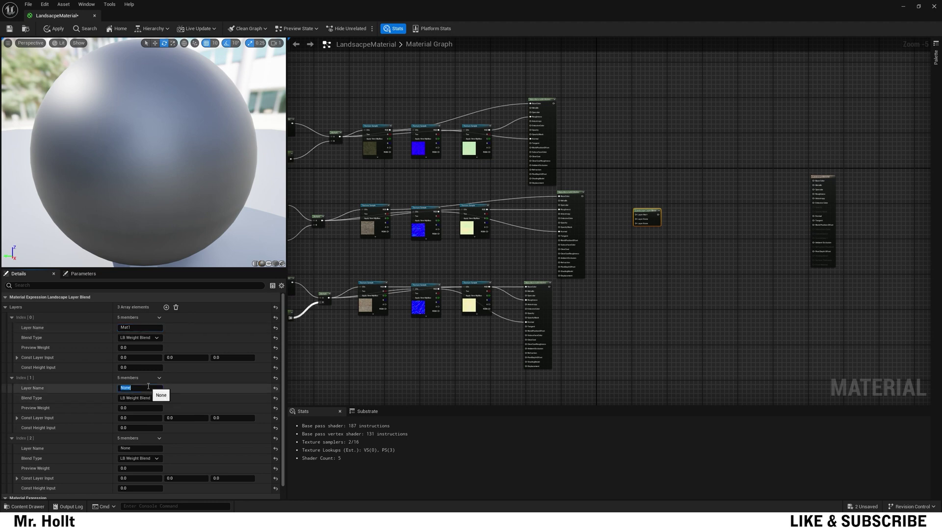
left_click(136, 448)
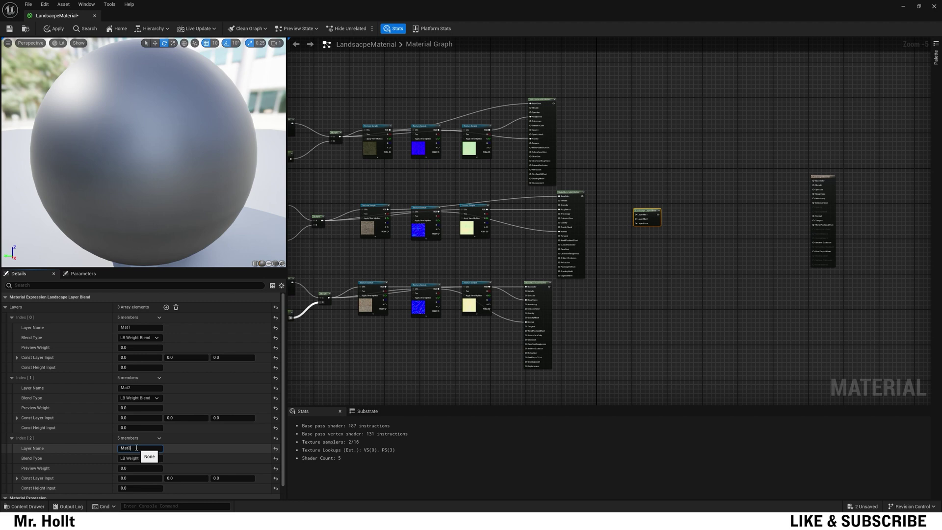
left_click(361, 387)
- Add a BreakMaterialAttributes node and place it between the layer blend and the material result node
right_click_drag(702, 246, 622, 265)
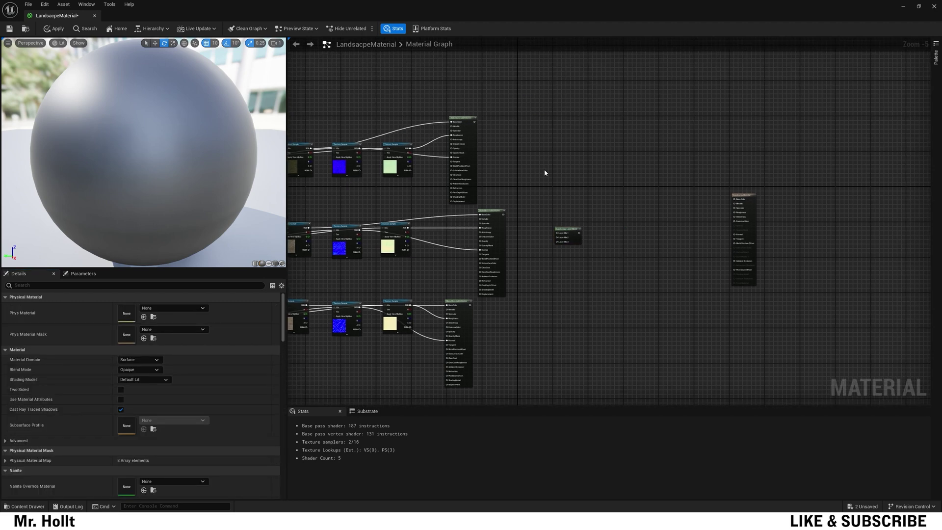
right_click(633, 209)
type("break")
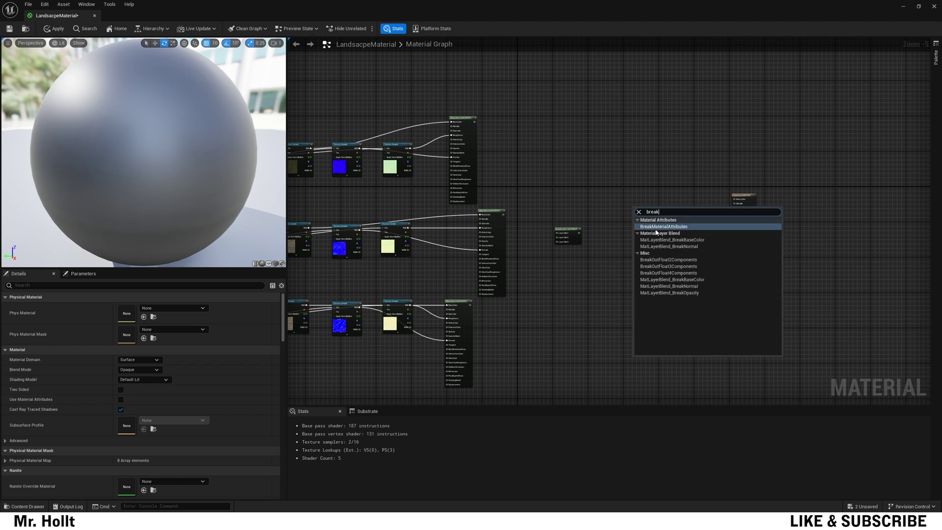
left_click(660, 226)
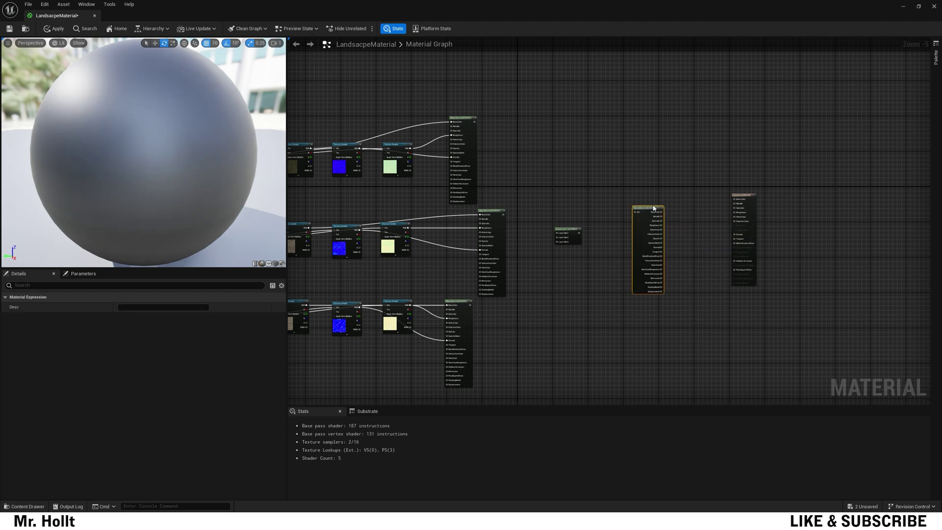
left_click_drag(655, 206, 676, 198)
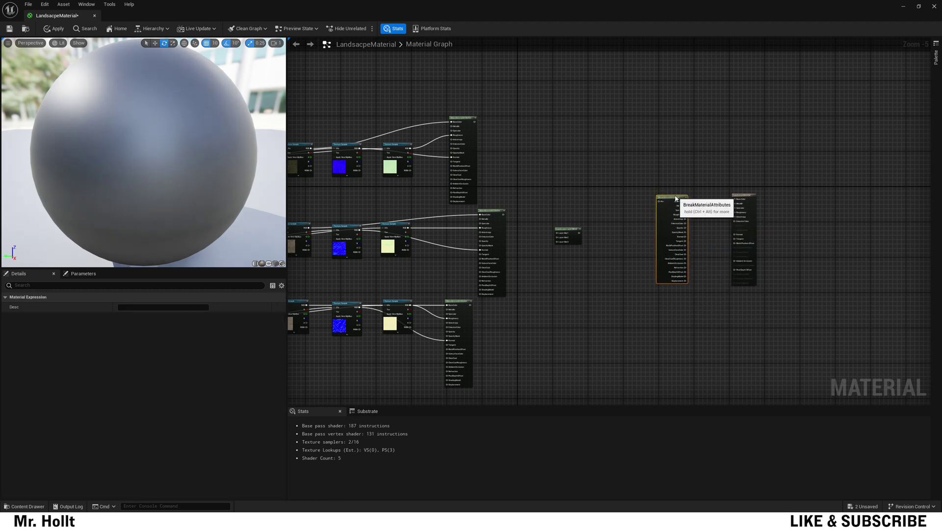
- Connect the MakeMaterialAttributes outputs to the layer blend: mossy grass to Mat1, granite rock to Mat2 and detailed stone to Mat3
right_click_drag(513, 314, 696, 315)
scroll(753, 263, "up", 1)
right_click_drag(735, 259, 608, 247)
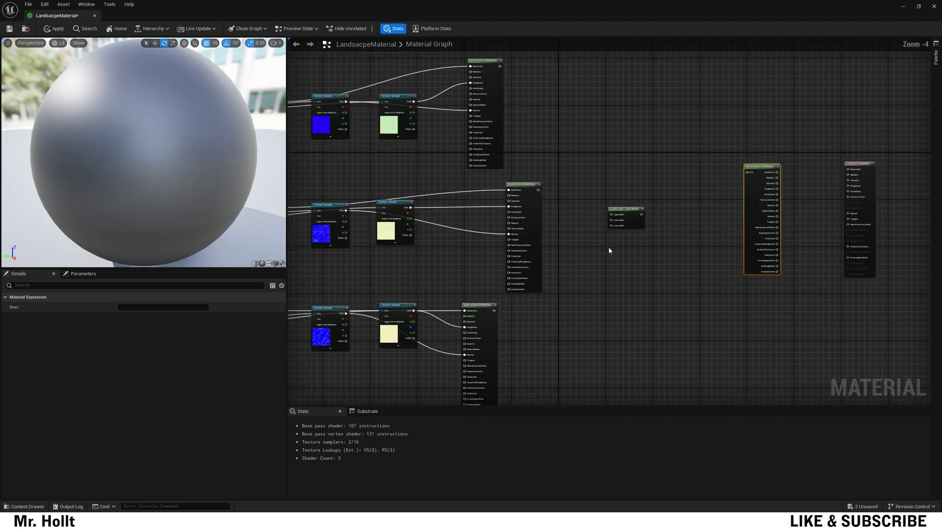
left_click_drag(500, 67, 609, 215)
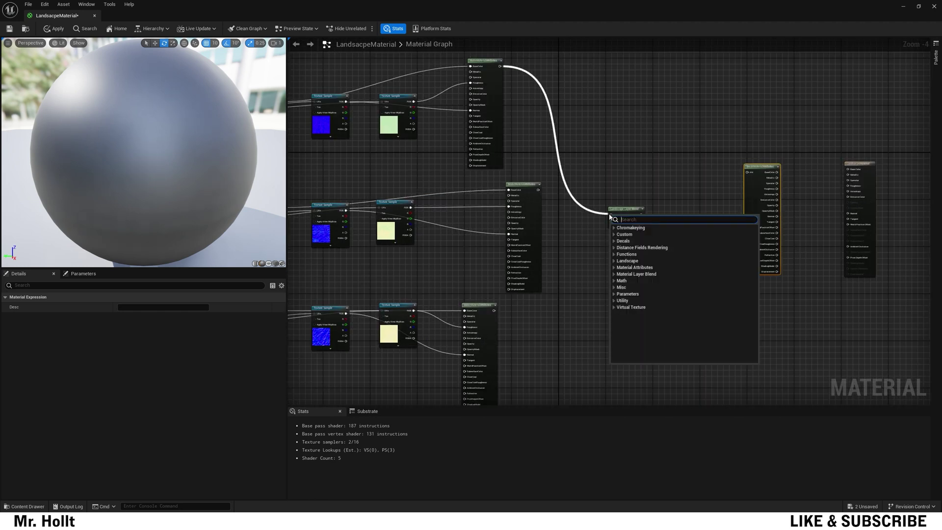
left_click(564, 196)
left_click_drag(500, 66, 611, 214)
left_click_drag(538, 190, 612, 220)
left_click_drag(494, 311, 612, 226)
- Connect the layer blend to BreakMaterialAttributes and link its BaseColor, Roughness and Normal outputs to the matching material result inputs
right_click_drag(656, 241, 481, 263)
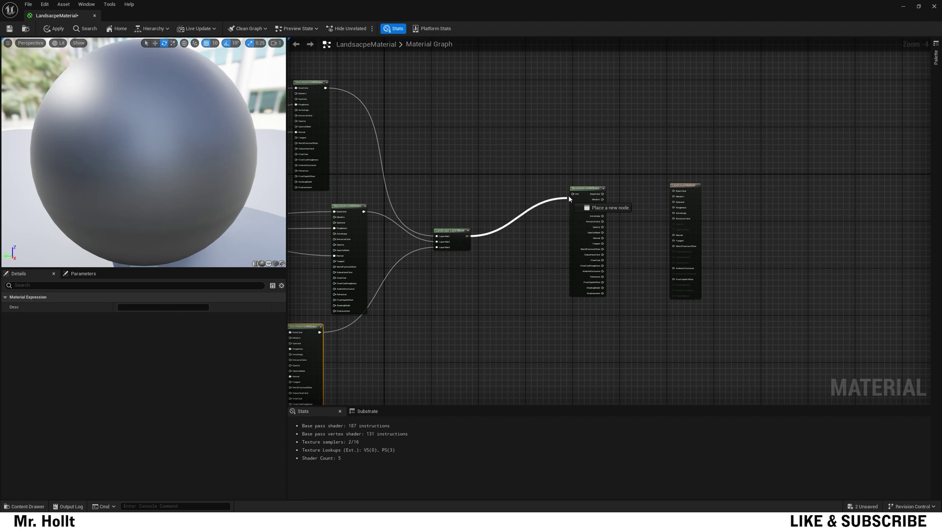
scroll(524, 232, "up", 2)
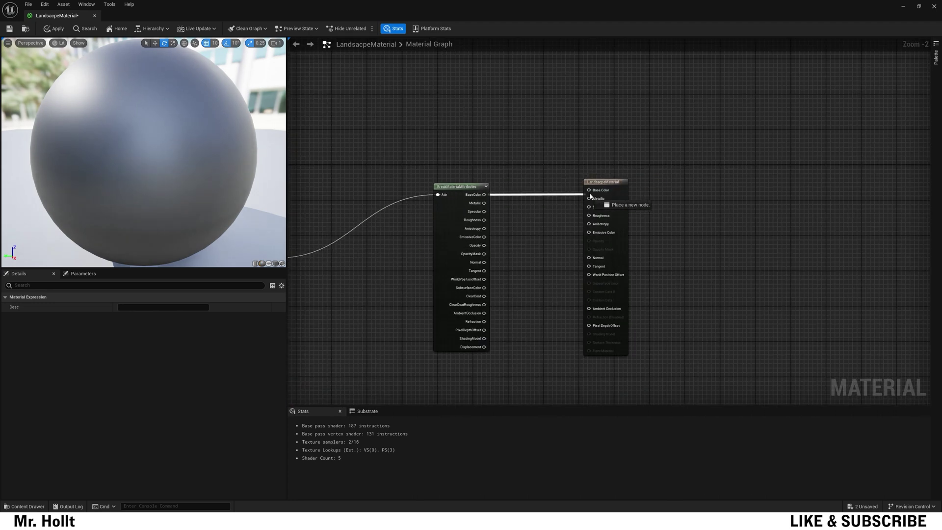
left_click_drag(484, 220, 588, 215)
left_click_drag(596, 260, 596, 258)
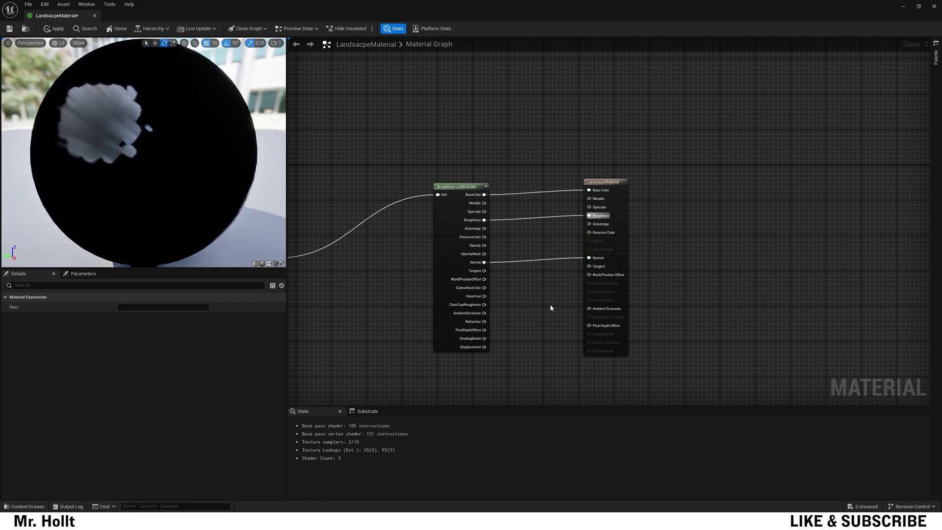
- Apply and save the finished landscape material and close its editor
scroll(549, 307, "down", 5)
right_click_drag(657, 273, 708, 274)
scroll(632, 237, "up", 2)
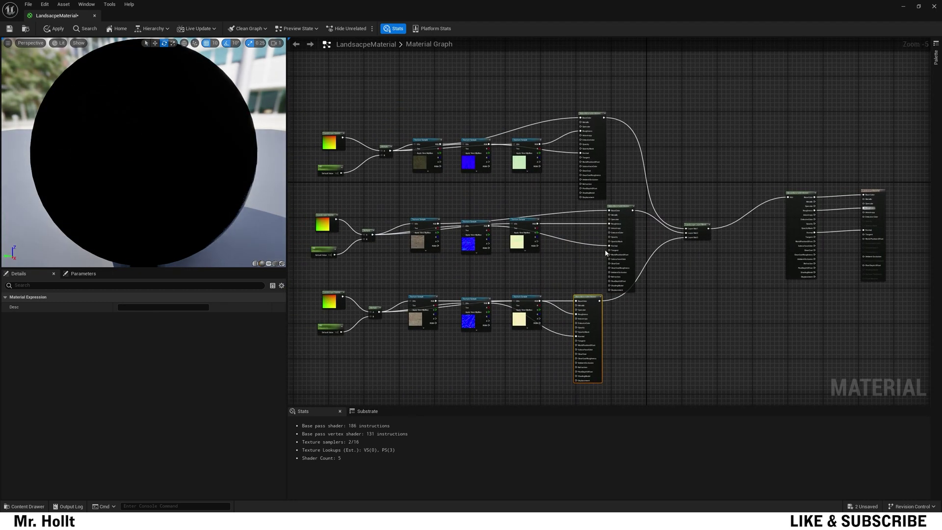
left_click(58, 30)
left_click(10, 33)
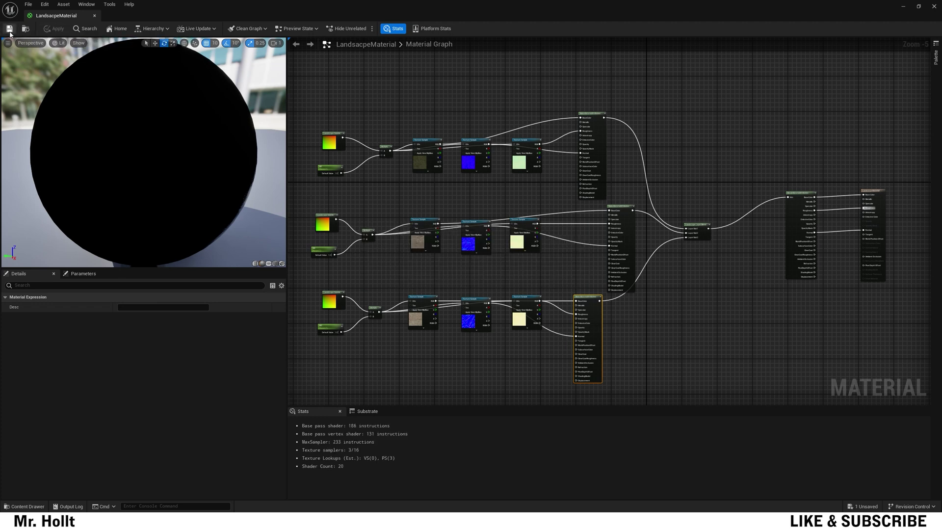
left_click(95, 16)
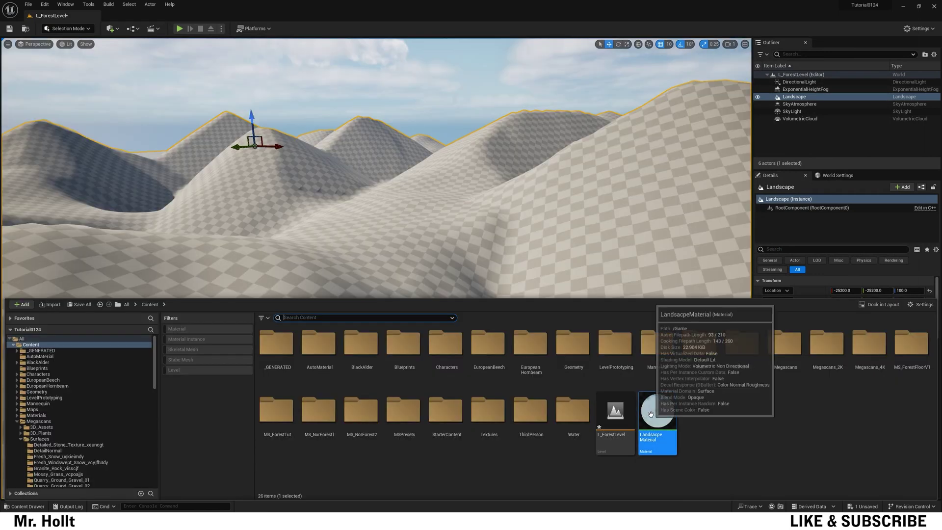
- Create a material instance from the landscape material and assign it as the Landscape Material of the level's landscape
right_click(651, 415)
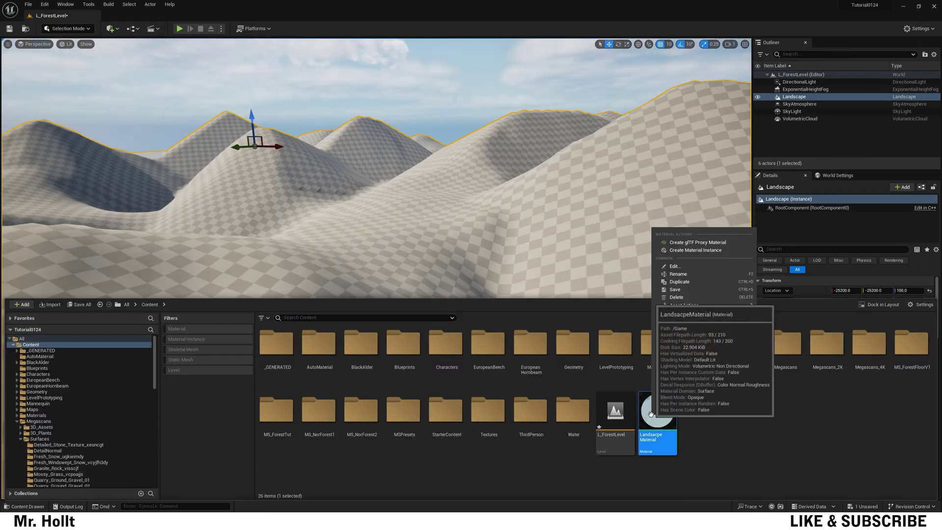
left_click(687, 252)
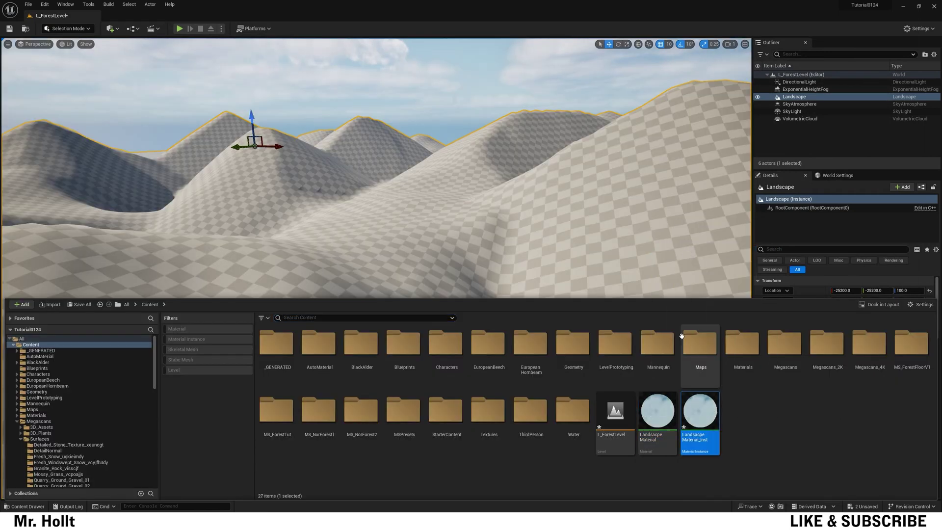
left_click(702, 251)
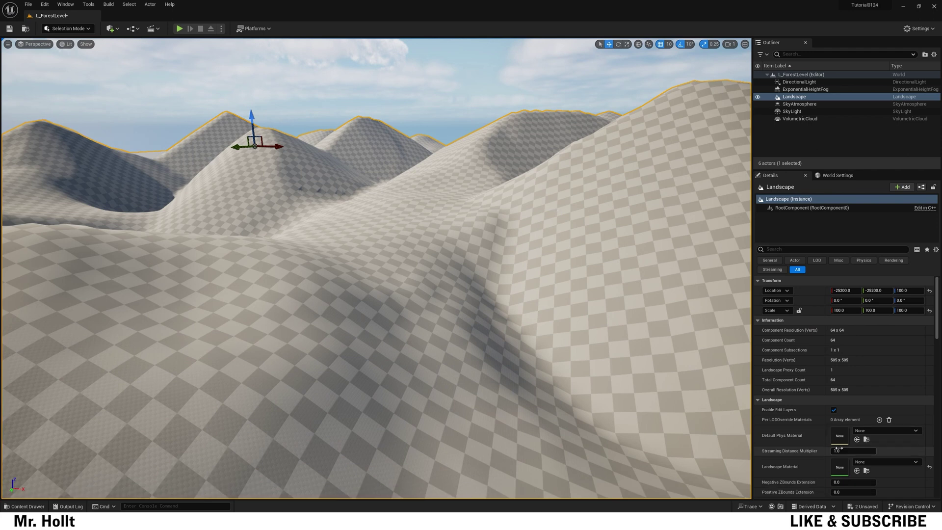
left_click(857, 471)
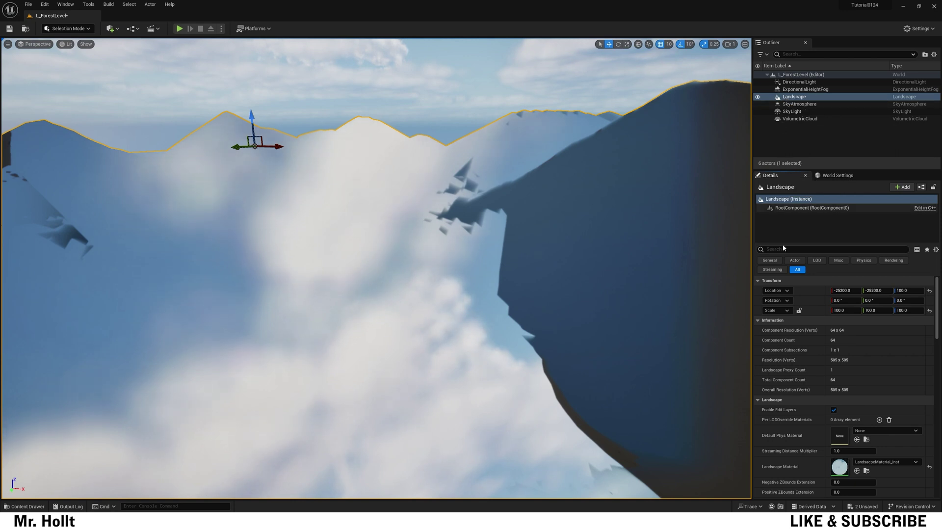
- Switch the level editor from Selection mode to Landscape mode
left_click(76, 28)
left_click(71, 48)
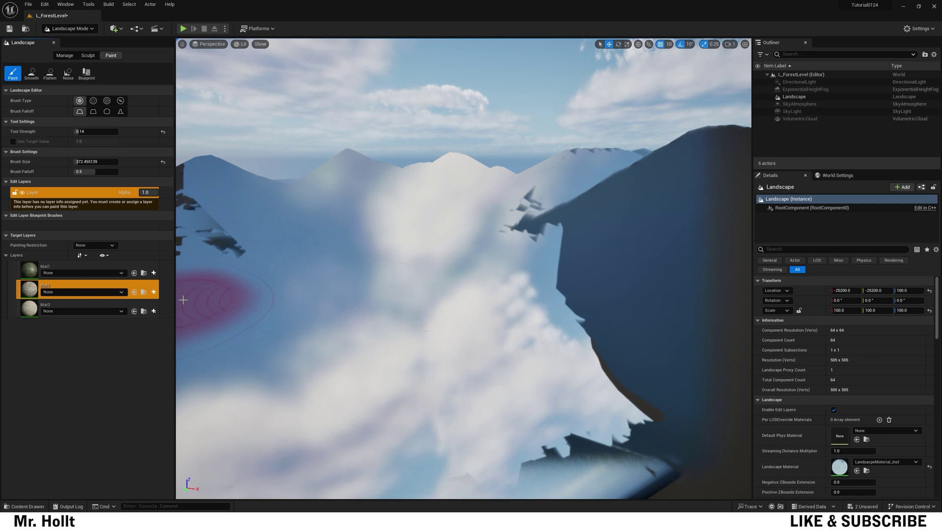
- Create a weight-blended layer info for the Mat1 paint layer and save it as Mat1_LayerInfo in the Content folder
left_click(156, 274)
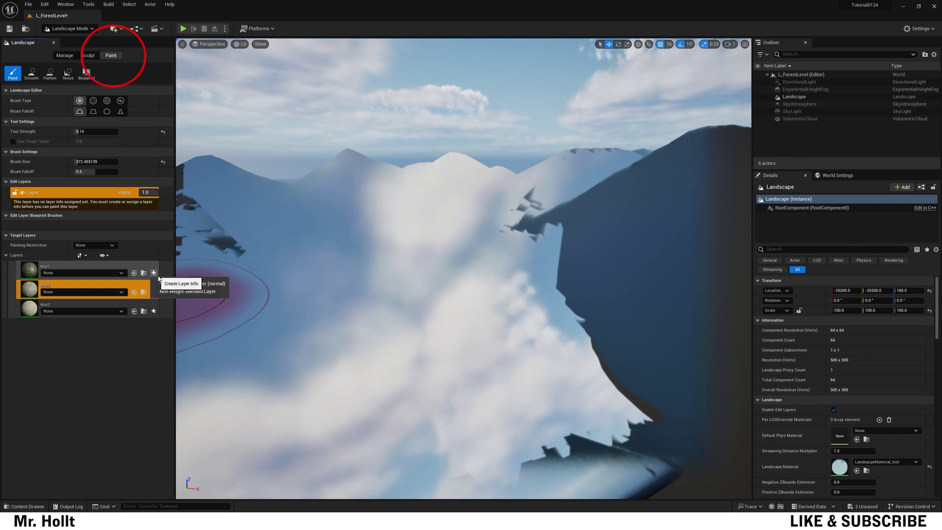
left_click(171, 284)
left_click(453, 218)
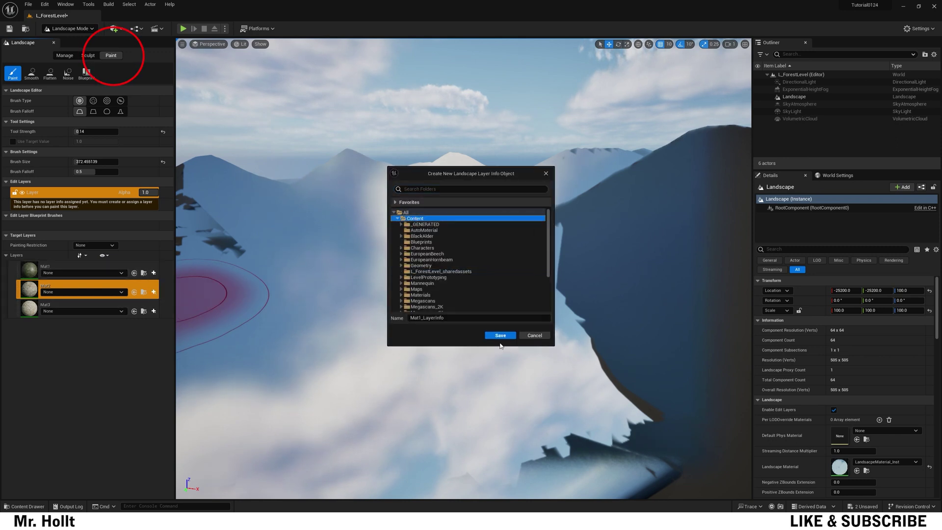
left_click(500, 335)
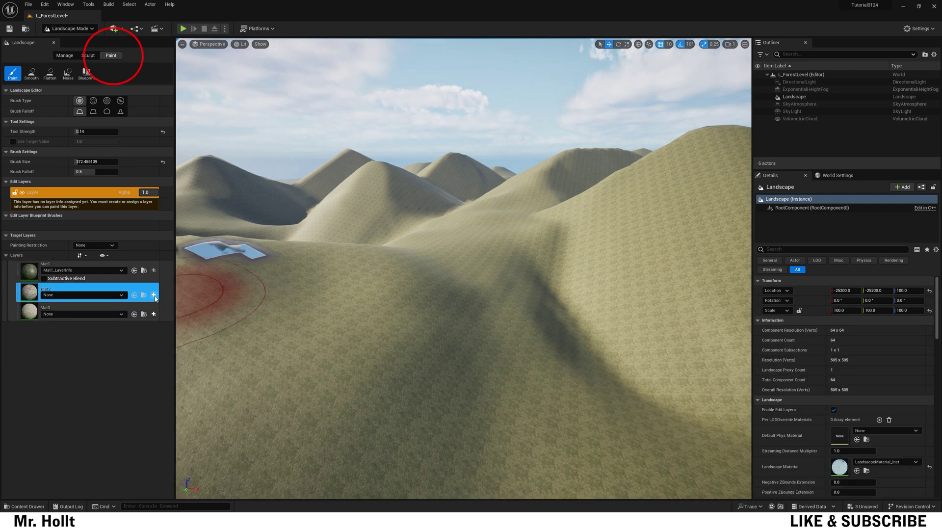
- Create a weight-blended layer info for the Mat2 paint layer and save it as Mat2_LayerInfo in the Content folder
left_click(153, 295)
left_click(176, 302)
left_click(432, 219)
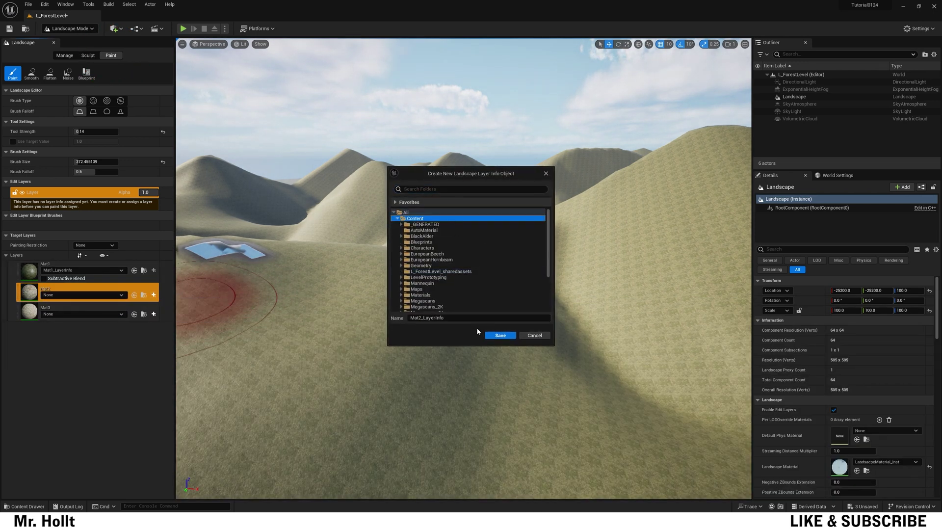
left_click(499, 335)
- Create a weight-blended layer info for the Mat3 paint layer and save it as Mat3_LayerInfo in the Content folder
left_click(152, 306)
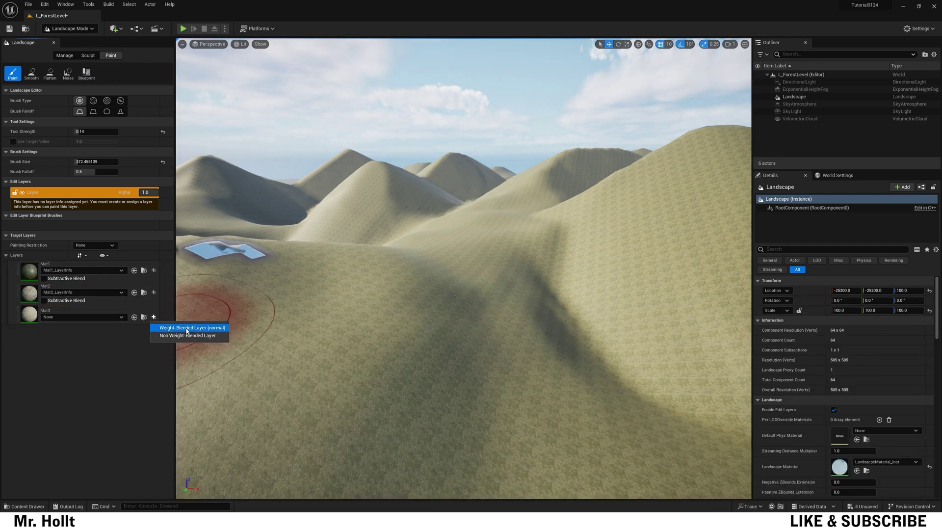
left_click(153, 317)
left_click(423, 219)
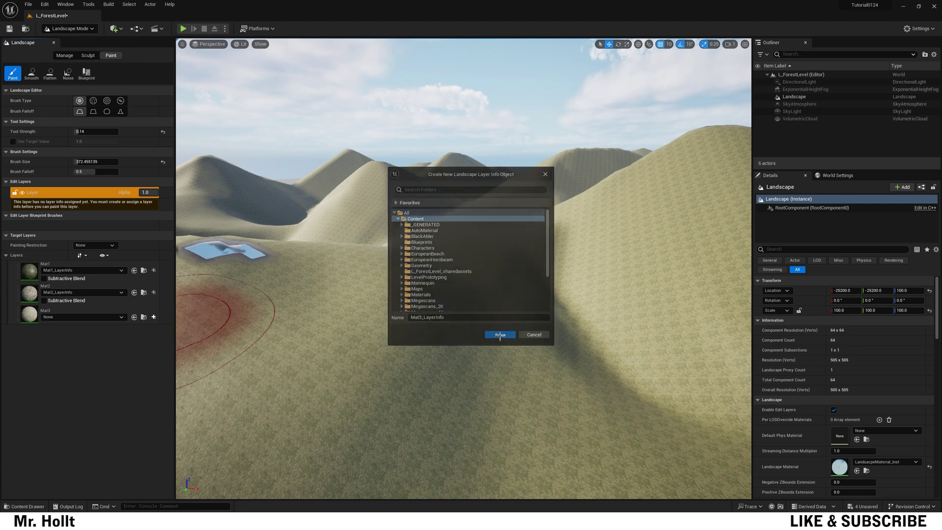
left_click(499, 335)
- Choose the Mat2 target layer and paint it over the unpainted pale patch on the near hill
right_click_drag(304, 176, 309, 218)
key("w")
key("w")
left_click(326, 199)
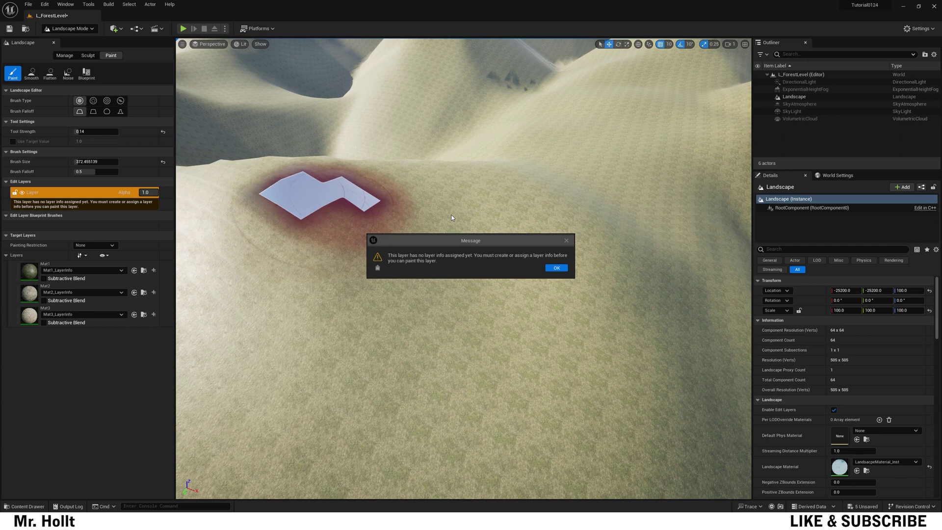
left_click(558, 268)
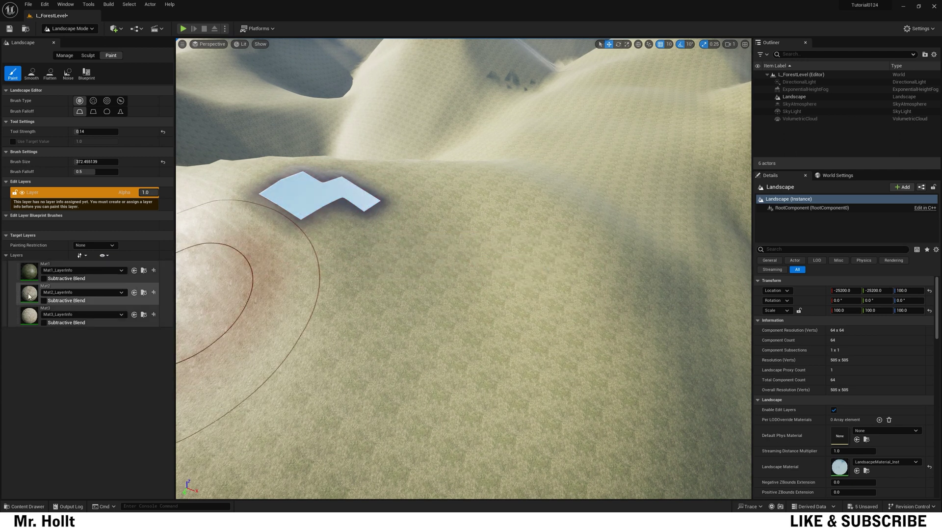
left_click(74, 287)
left_click_drag(304, 199, 338, 196)
scroll(338, 196, "down", 10)
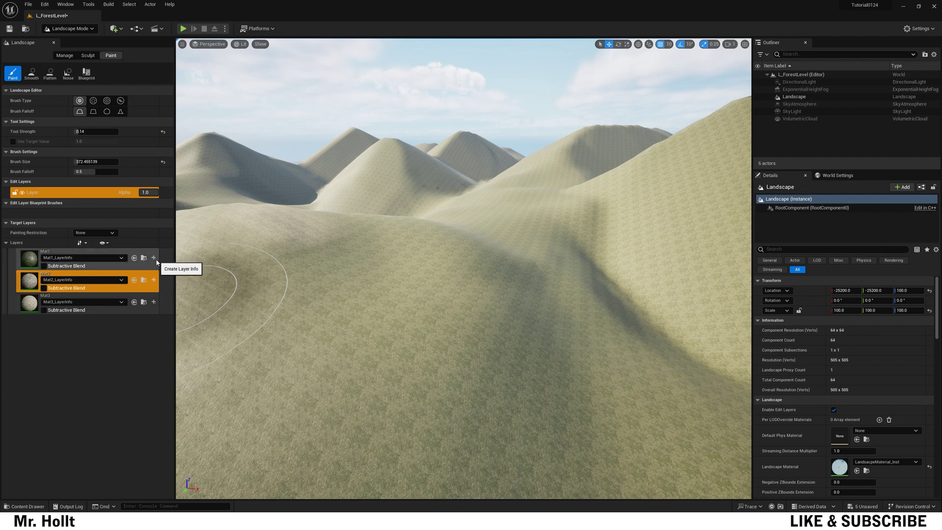
- Paint a patch of Mat3 on the near hillside and blend Mat2 over its surroundings
left_click(33, 304)
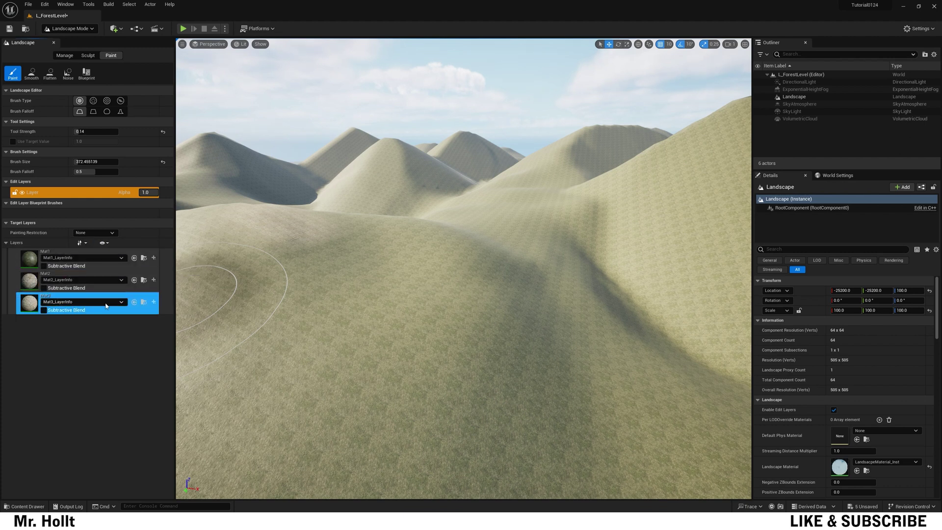
mouse_move(431, 353)
left_mouse_down()
mouse_move(339, 339)
mouse_move(402, 387)
mouse_move(372, 300)
left_mouse_up()
left_click(28, 280)
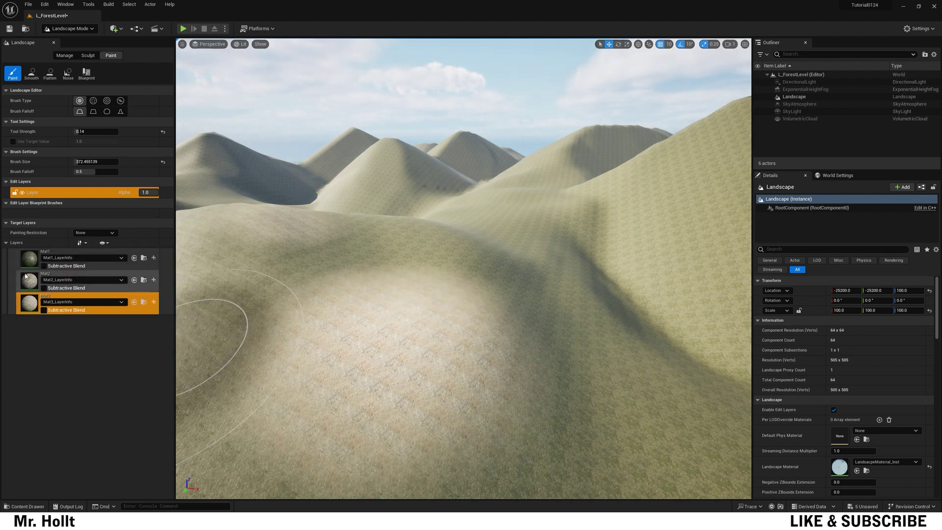
mouse_move(304, 256)
left_mouse_down()
mouse_move(290, 245)
mouse_move(317, 314)
mouse_move(491, 404)
left_mouse_up()
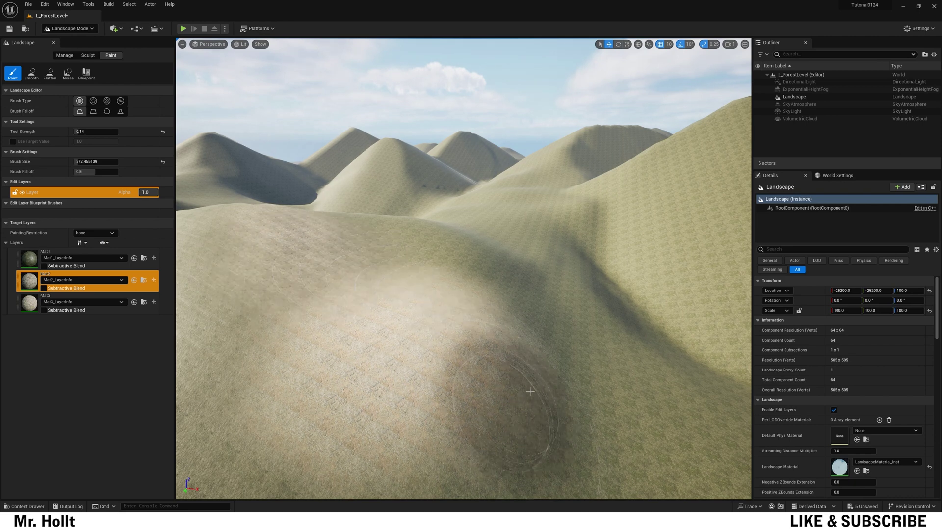
right_click_drag(490, 405, 508, 396)
right_click_drag(463, 275, 456, 320)
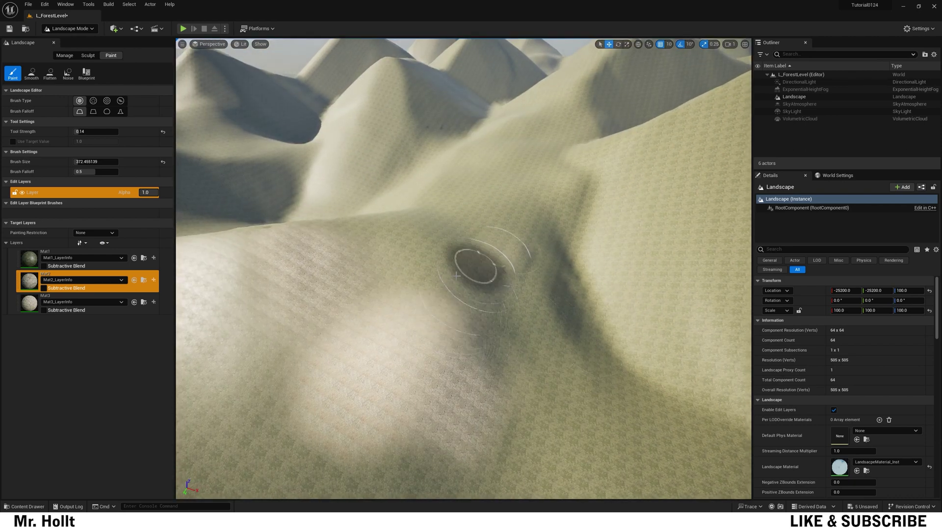
key("w")
mouse_move(406, 298)
right_mouse_down()
mouse_move(409, 338)
mouse_move(410, 329)
right_mouse_up()
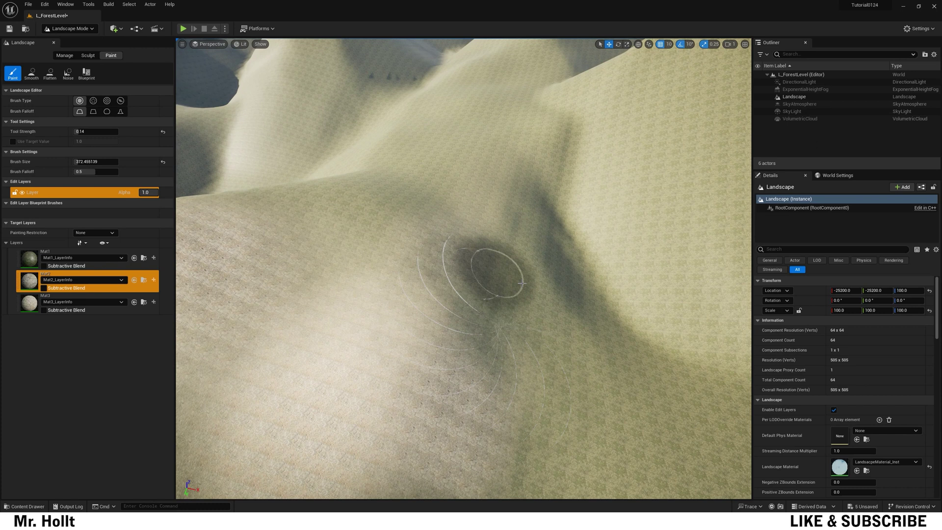
right_click_drag(496, 275, 499, 282)
right_click_drag(521, 343, 515, 315)
- Open the landscape material instance and enable its M1, M2 and M3 scalar parameter overrides
key("ctrl+space")
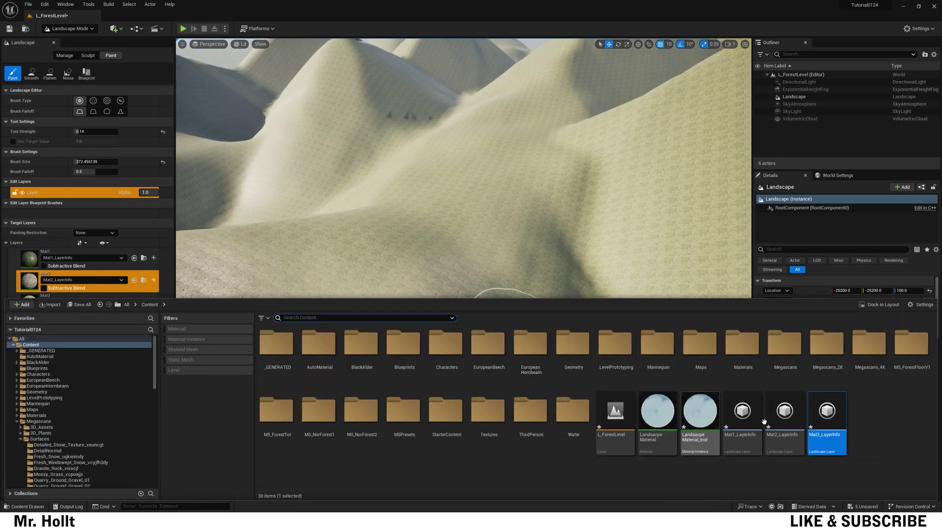
double_click(700, 411)
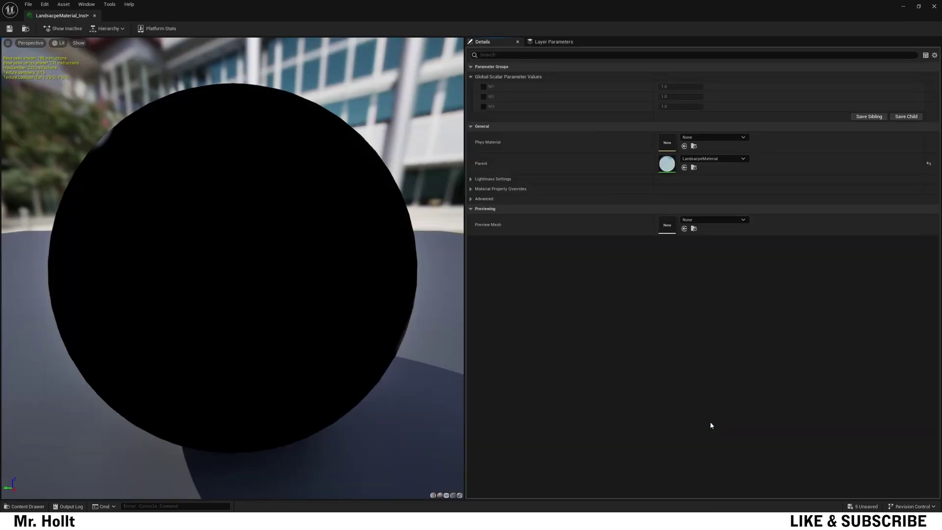
left_click(483, 87)
left_click(483, 96)
left_click(483, 106)
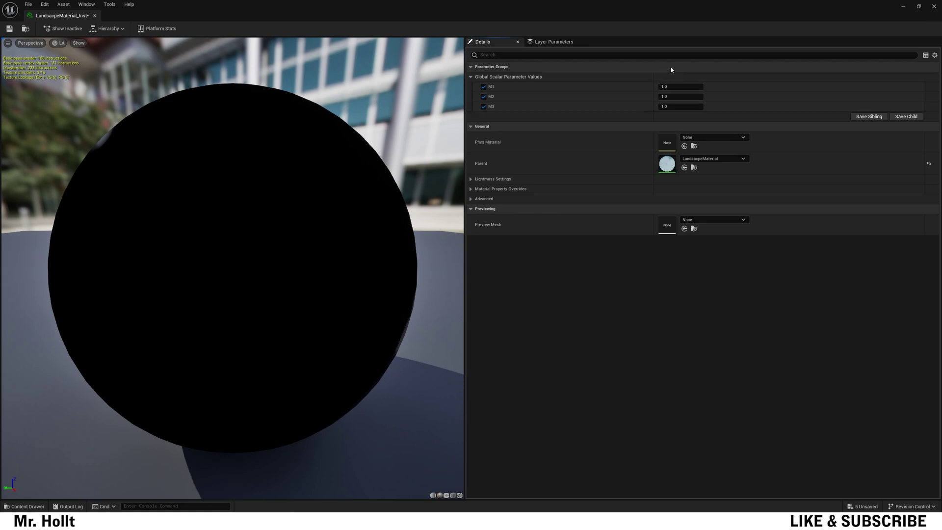
- Set M1, M2 and M3 to 0.2 with the instance window placed beside the landscape view, and save and close the instance
left_click(918, 7)
left_click_drag(556, 42, 496, 314)
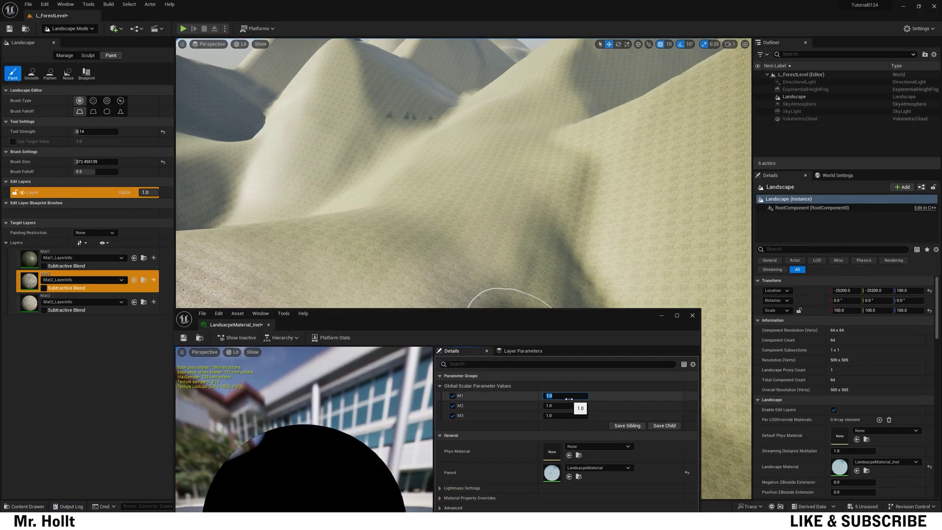
type("0.2")
key("Return")
left_click(569, 405)
type(".2")
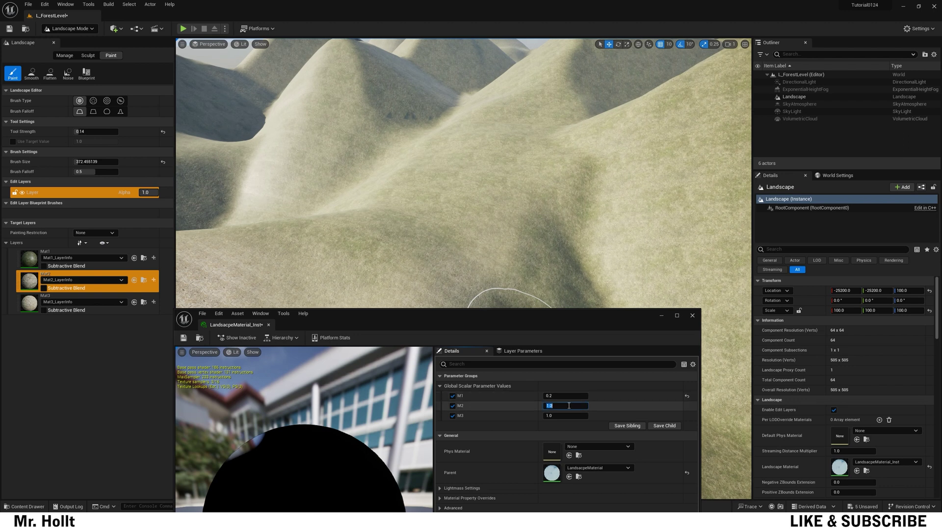
key("Return")
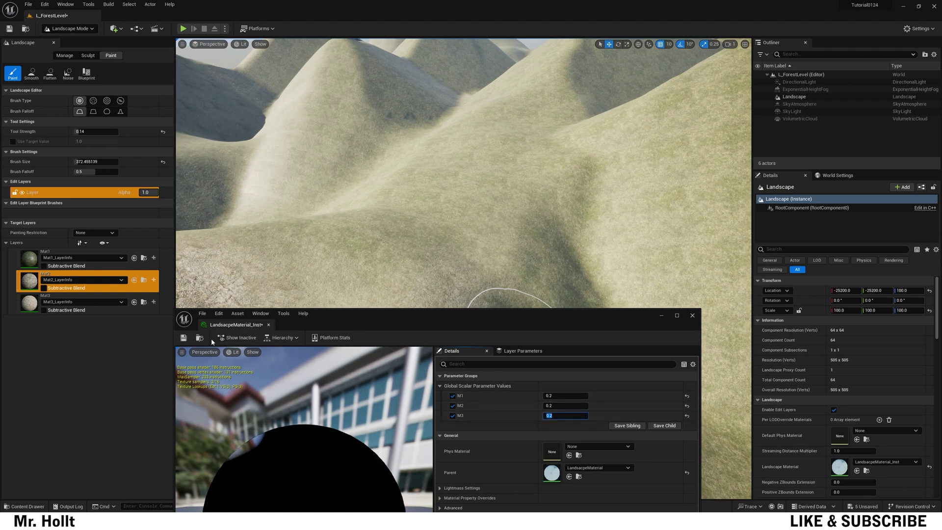
left_click_drag(350, 324, 425, 307)
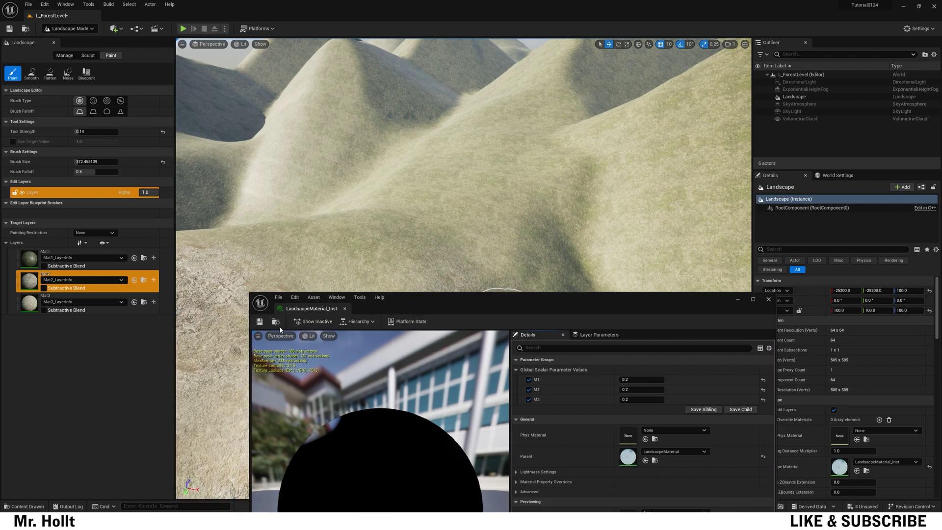
left_click(769, 301)
- Paint the Mat3 layer broadly across the near hilltop and down its ridge
mouse_move(525, 347)
right_mouse_down()
mouse_move(525, 289)
mouse_move(540, 294)
mouse_move(529, 294)
mouse_move(518, 324)
right_mouse_up()
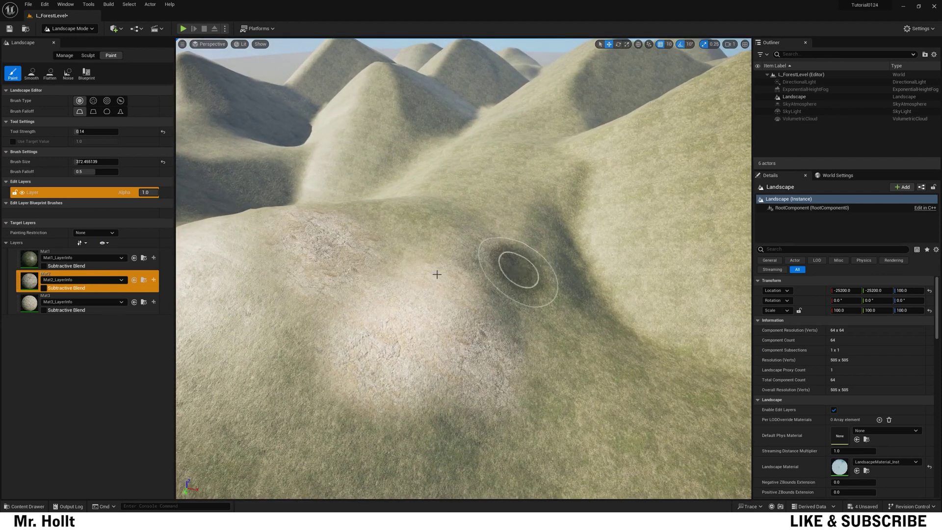
left_click(29, 302)
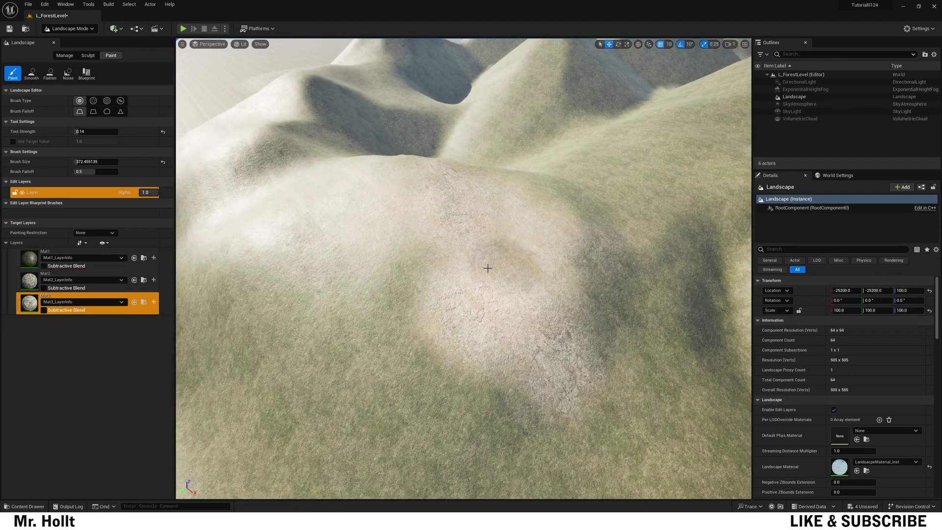
left_click_drag(36, 300, 55, 273)
mouse_move(399, 255)
left_mouse_down()
mouse_move(384, 302)
mouse_move(571, 319)
mouse_move(709, 267)
mouse_move(626, 317)
mouse_move(697, 257)
left_mouse_up()
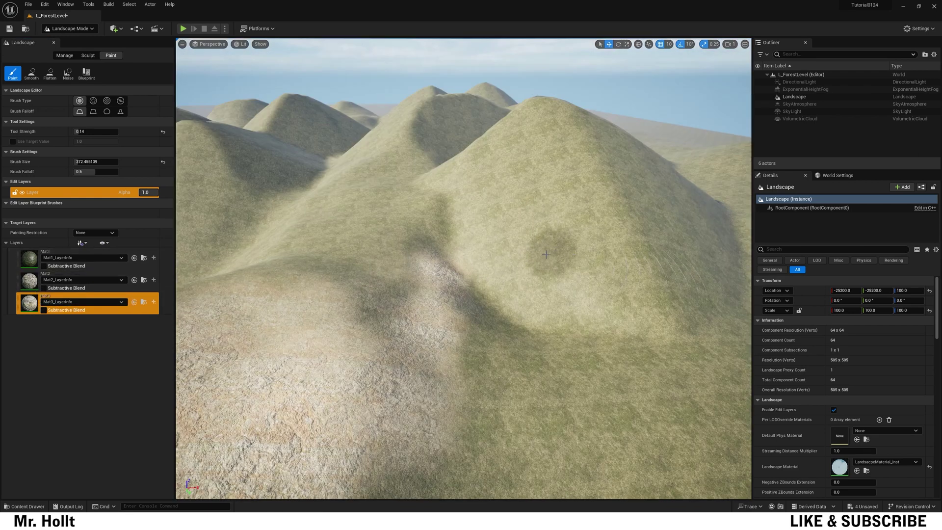
- Paint Mat3 over the slope of the large neighbouring hill and the dip between the two hills
mouse_move(551, 252)
left_mouse_down()
mouse_move(481, 206)
mouse_move(539, 134)
mouse_move(454, 206)
mouse_move(575, 204)
mouse_move(596, 303)
mouse_move(630, 302)
mouse_move(610, 245)
left_mouse_up()
key("w")
right_click_drag(609, 245, 583, 232)
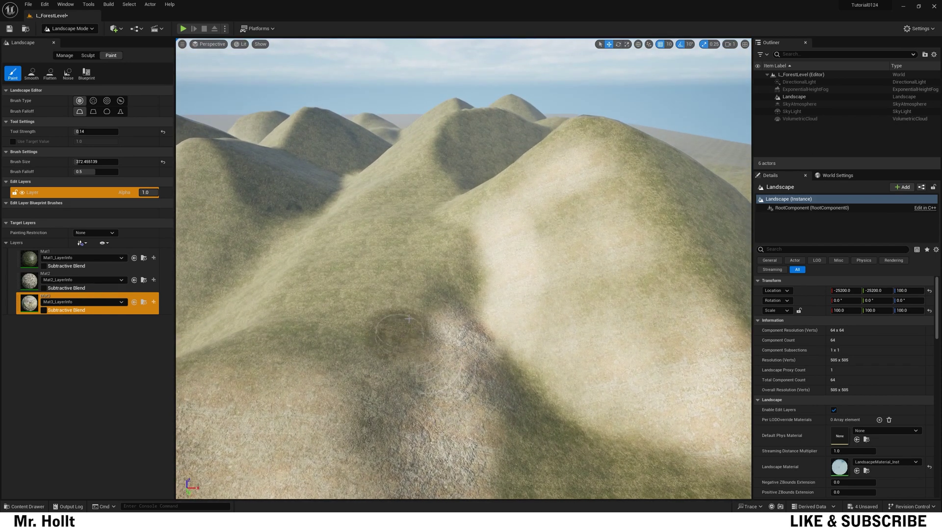
key("a")
right_click_drag(408, 319, 408, 345)
mouse_move(388, 282)
left_mouse_down()
mouse_move(387, 196)
mouse_move(425, 291)
mouse_move(385, 310)
mouse_move(420, 298)
mouse_move(410, 142)
mouse_move(399, 212)
mouse_move(439, 319)
mouse_move(427, 338)
left_mouse_up()
- Switch to the Mat2 layer and paint it over parts of the hills for variation
left_click(40, 281)
key("s")
mouse_move(427, 338)
right_mouse_down()
mouse_move(426, 387)
mouse_move(416, 388)
mouse_move(419, 295)
right_mouse_up()
key("q")
mouse_move(583, 274)
left_mouse_down()
mouse_move(329, 402)
mouse_move(485, 348)
mouse_move(530, 236)
left_mouse_up()
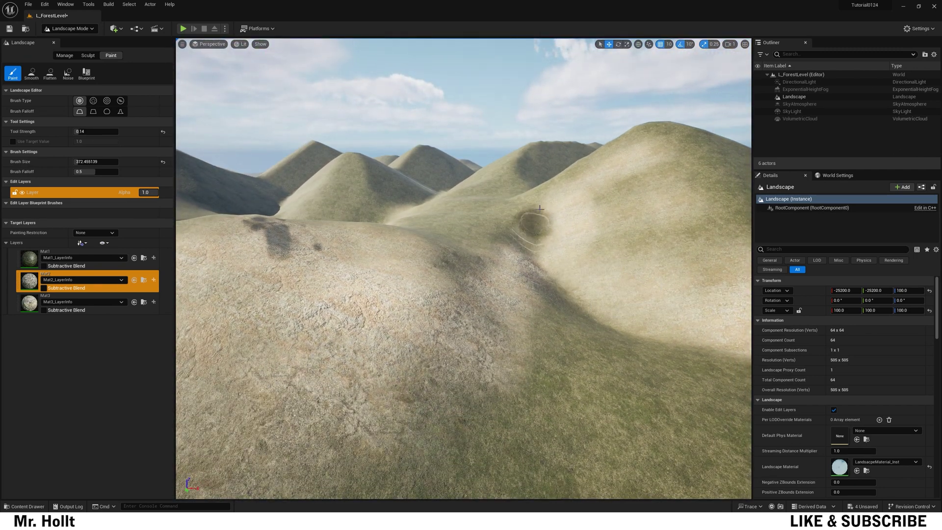